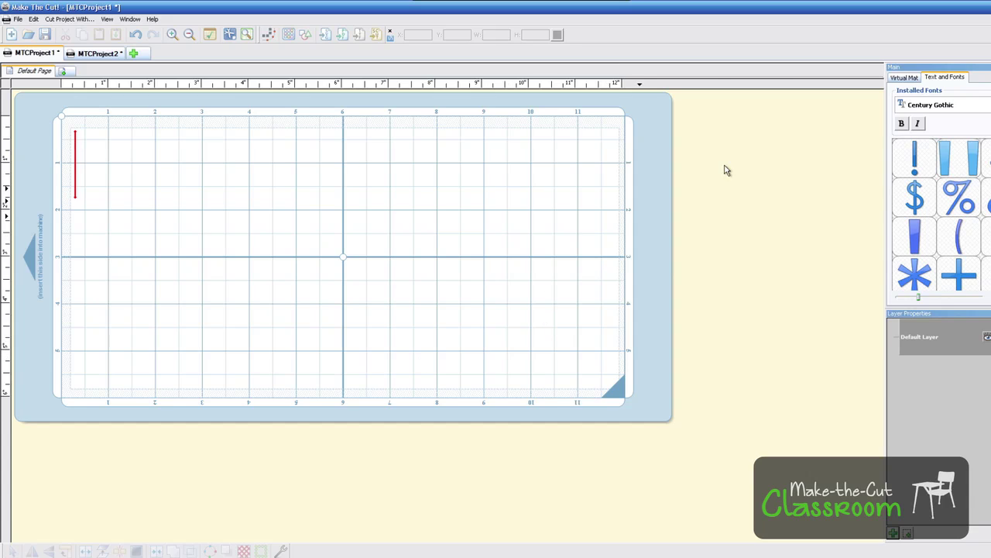
Float the Main panel over the mat on its Virtual Mat tab and place the text start near the mat's left edge.
left_click_drag(988, 72, 260, 226)
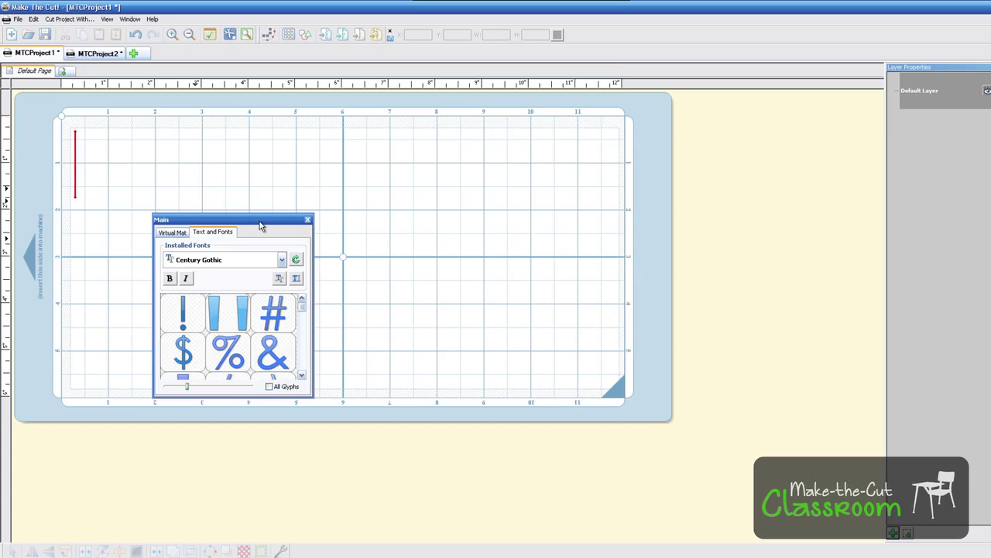
left_click(177, 232)
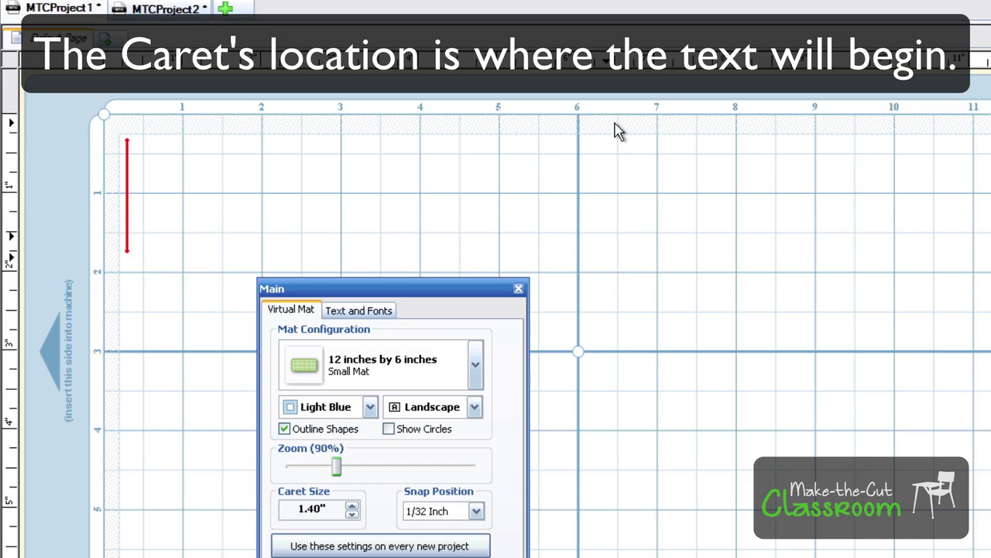
left_click(656, 174)
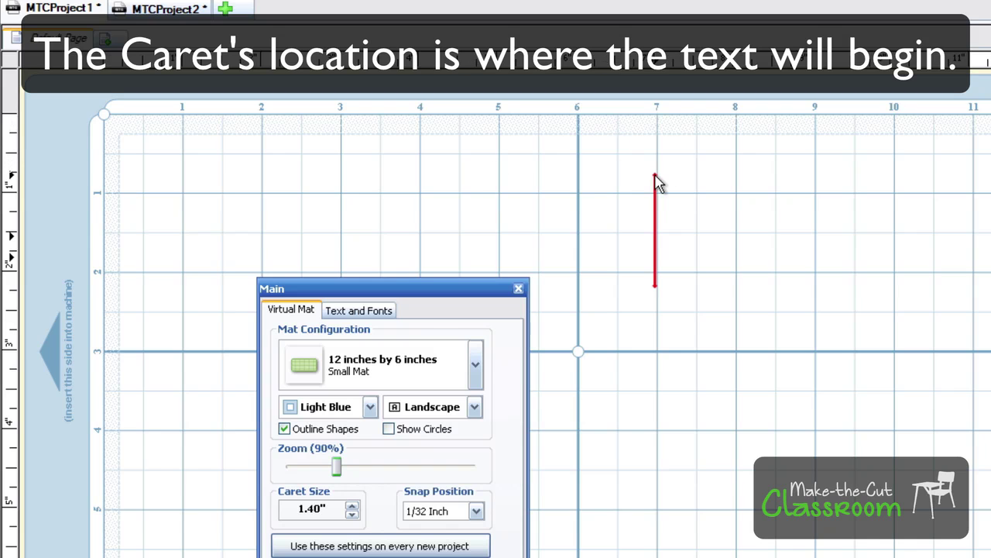
left_click(658, 357)
left_click(617, 181)
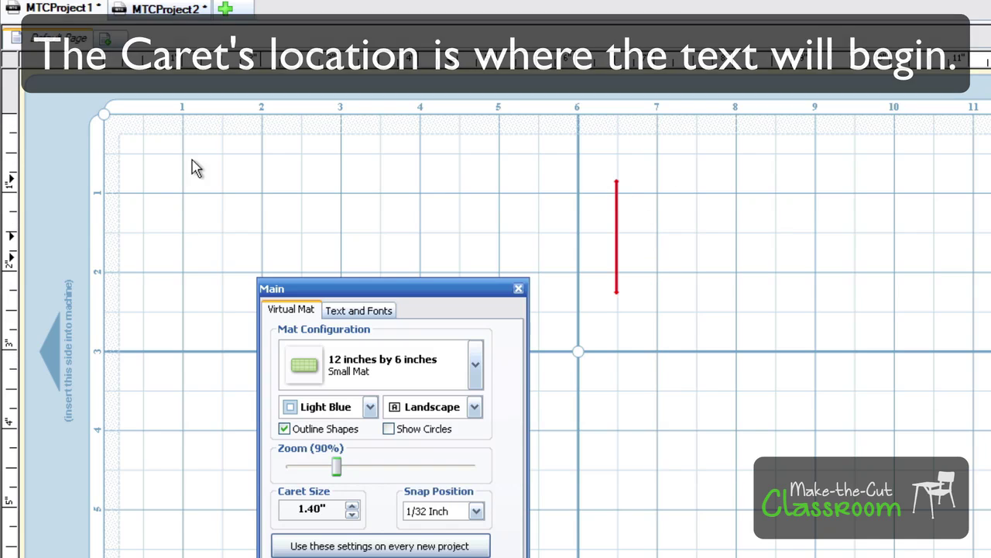
left_click(134, 153)
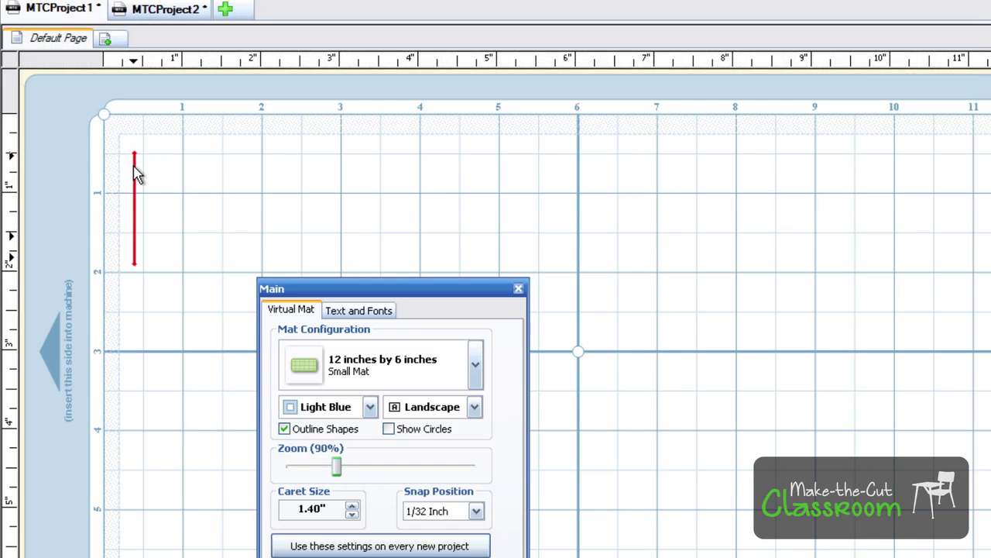
left_click(353, 504)
left_click(352, 504)
left_click(351, 514)
left_click(352, 515)
left_click(351, 514)
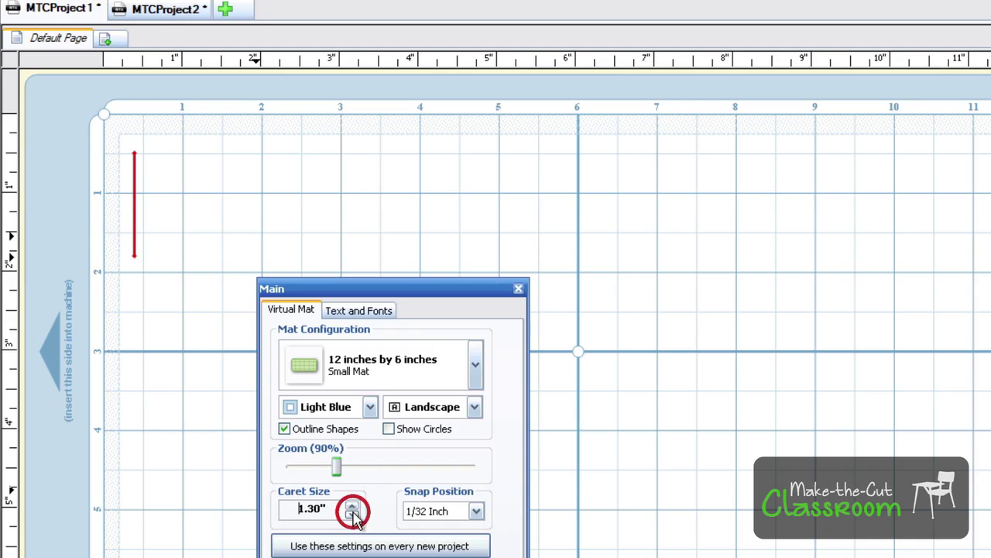
left_click(352, 514)
left_click(353, 504)
left_click(352, 504)
left_click(353, 504)
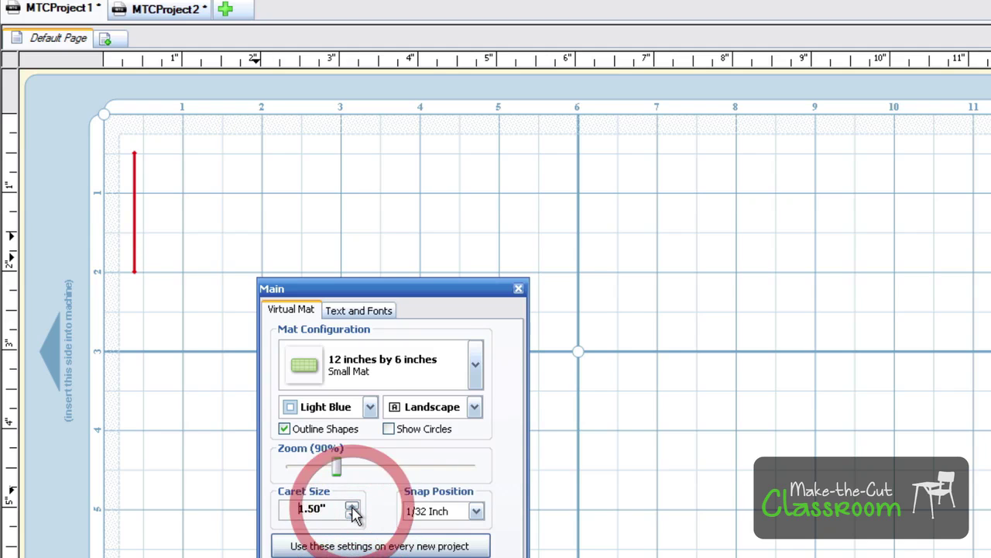
left_click(352, 504)
left_click(352, 504)
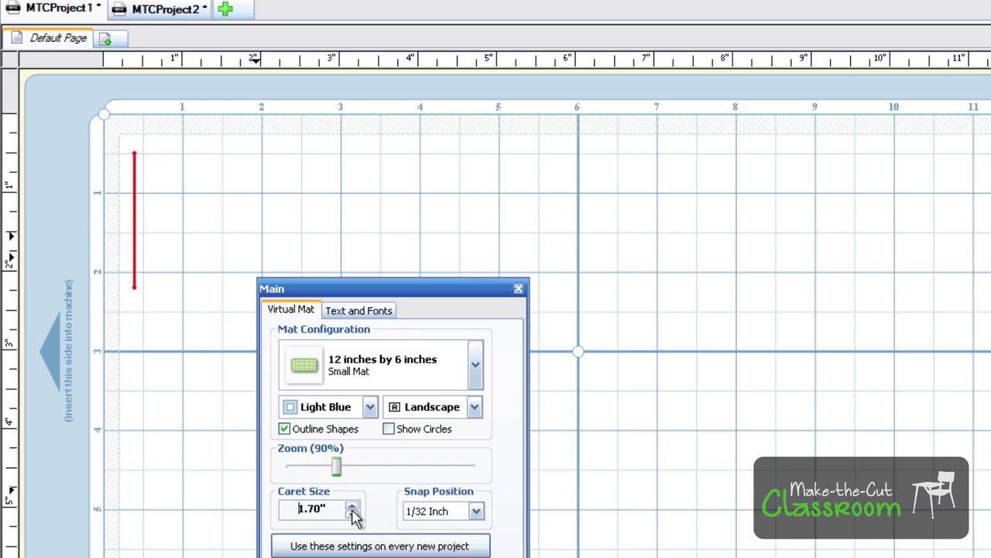
left_click(352, 504)
left_click(352, 504)
left_click(352, 504)
left_click(352, 504)
left_click(352, 514)
left_click(352, 514)
left_click(352, 514)
left_click(352, 514)
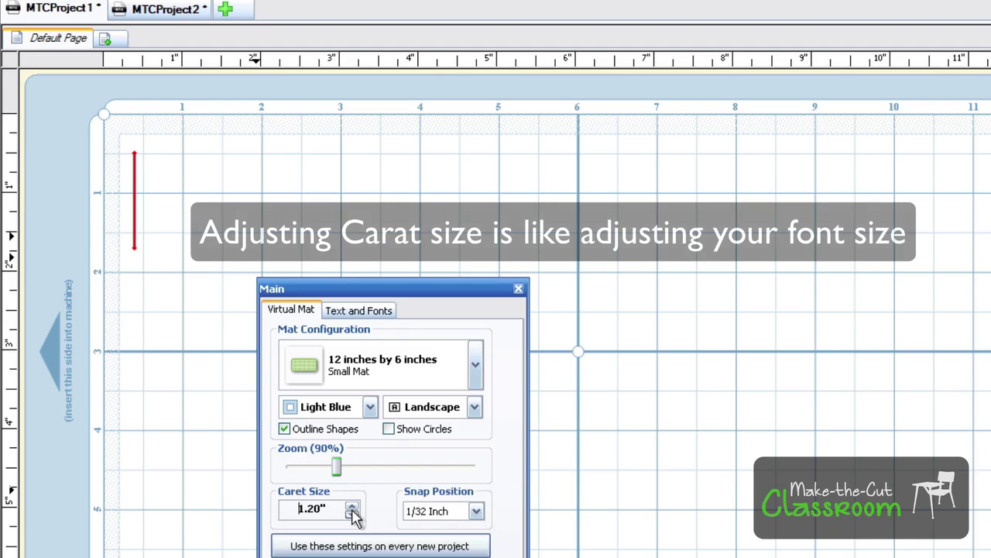
left_click(351, 514)
left_click(352, 514)
left_click(353, 504)
left_click(353, 505)
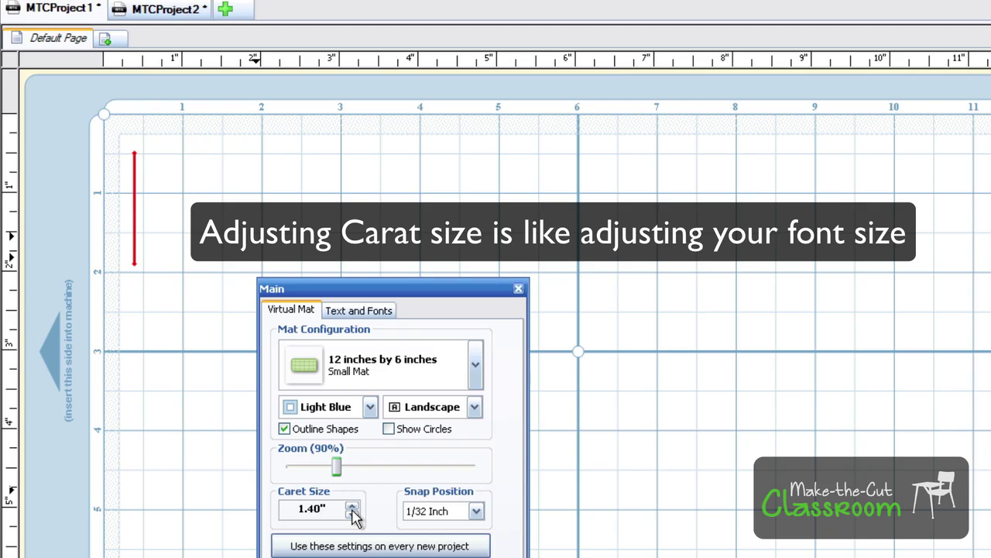
Show the Text and Fonts options, keeping Century Gothic as the font.
left_click(369, 313)
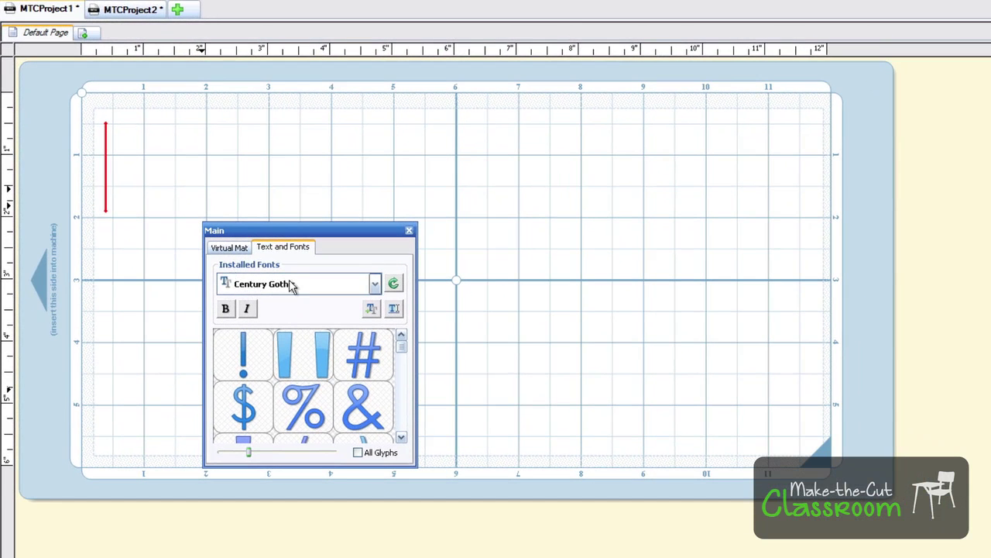
left_click(378, 286)
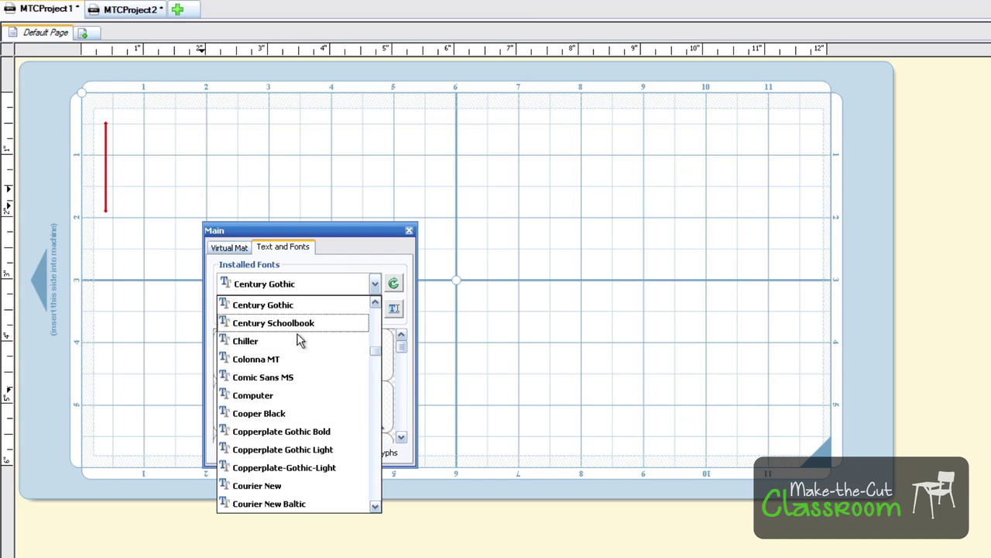
left_click(375, 284)
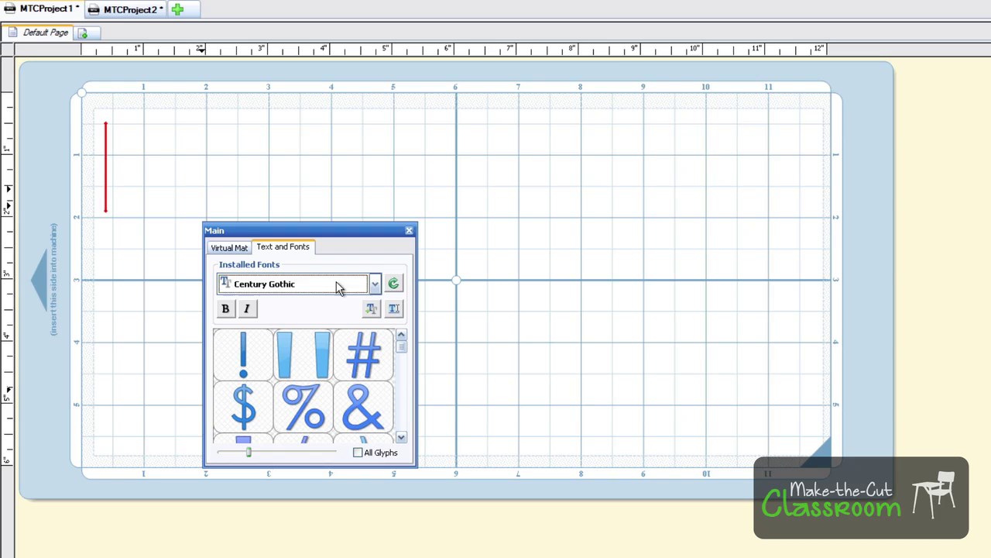
Enlarge the fonts panel and scroll the Century Gothic glyphs to letters B through M.
left_click(411, 481)
left_click(414, 469)
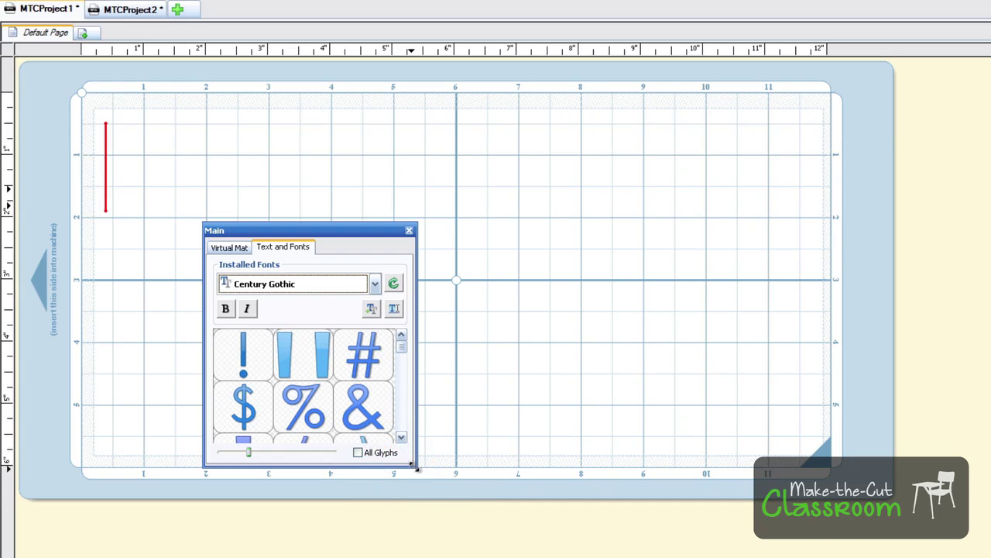
left_click_drag(414, 469, 419, 557)
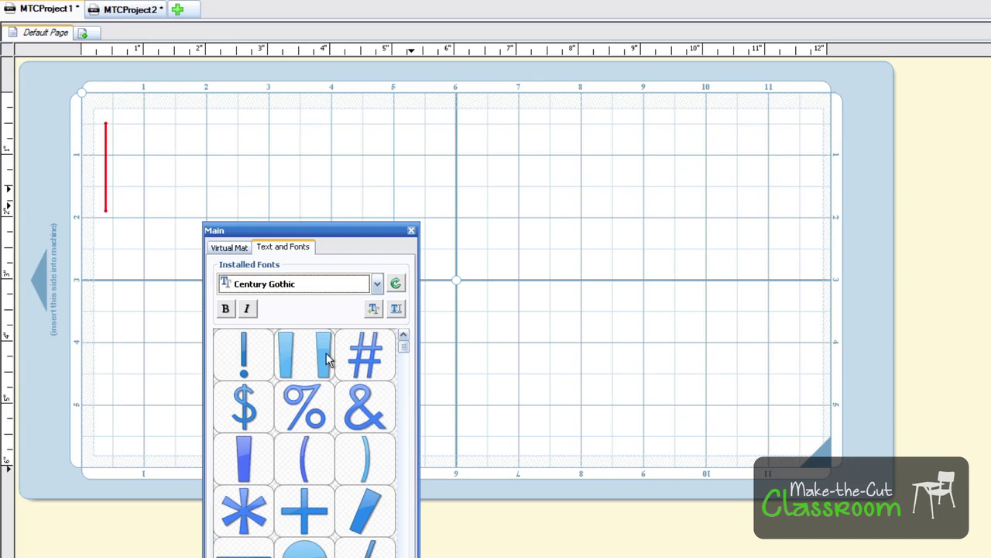
left_click_drag(403, 342, 407, 379)
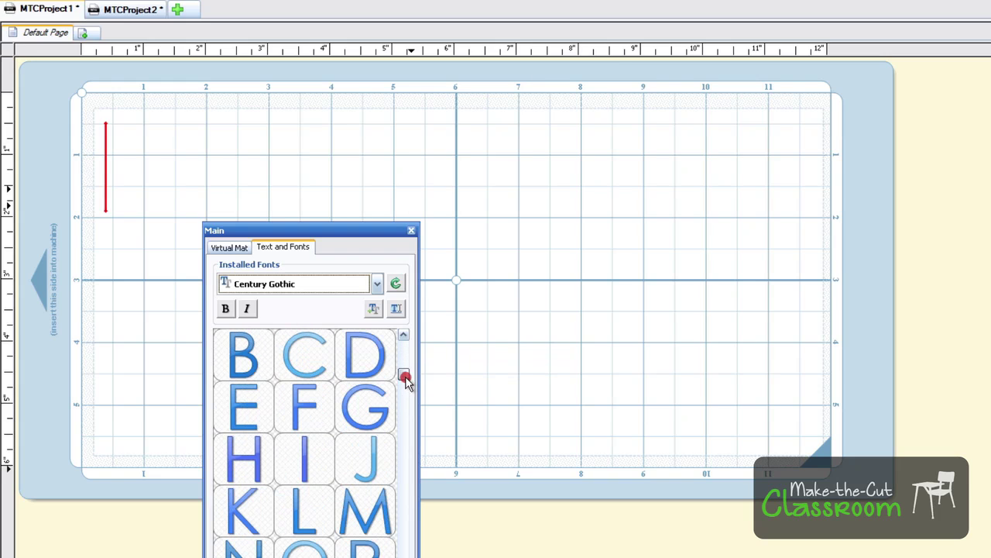
left_click(310, 285)
left_click(310, 285)
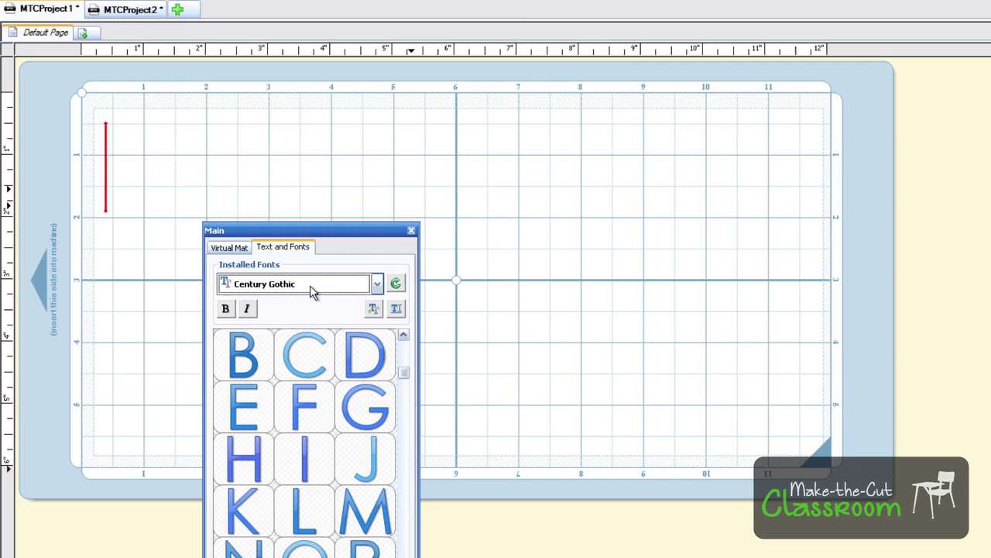
Preview neighbouring fonts like Copperplate Gothic and Courier New, then settle on Cooper Black.
scroll(310, 285, "down", 4)
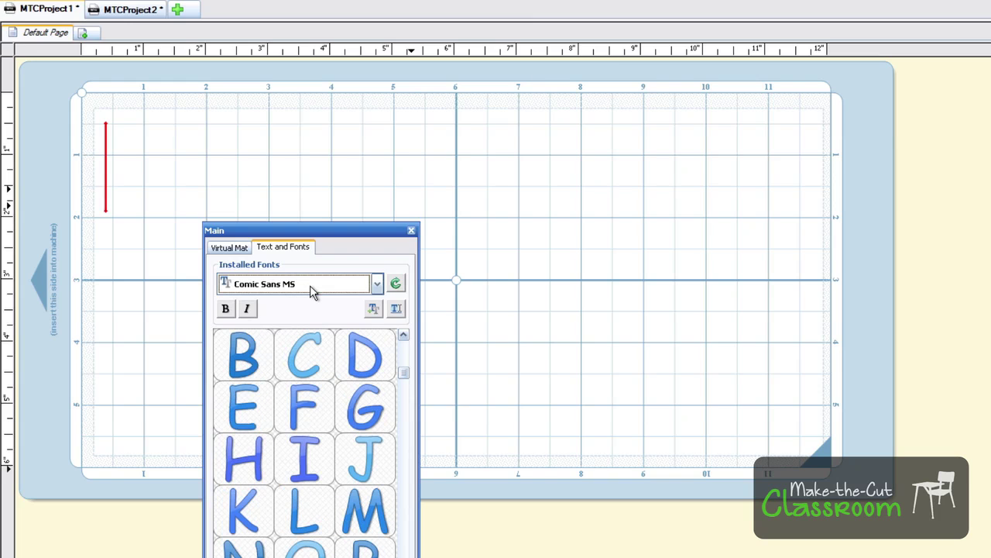
key("Up")
key("Up")
key("Down")
key("Down")
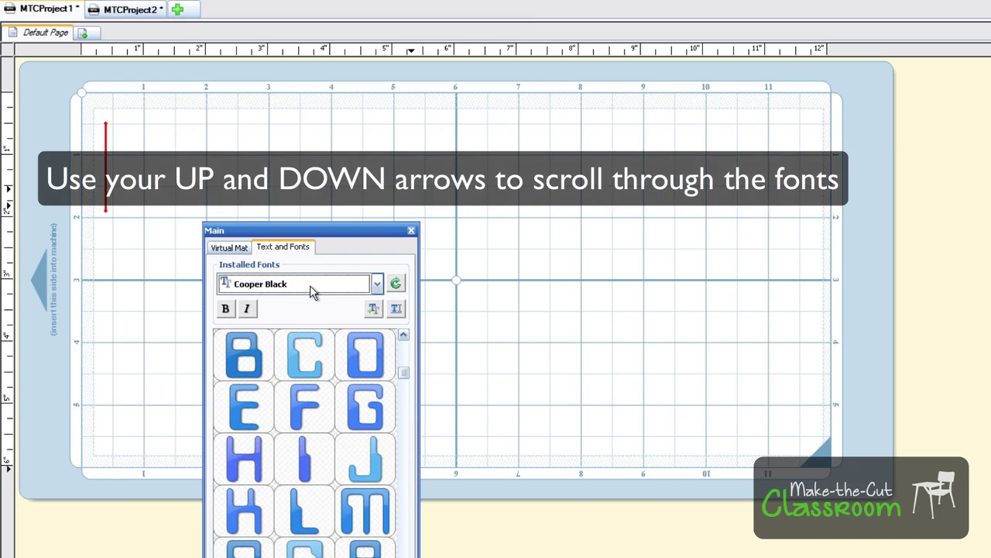
key("Down")
key("Up")
key("Up")
key("Down")
key("Down")
key("Down")
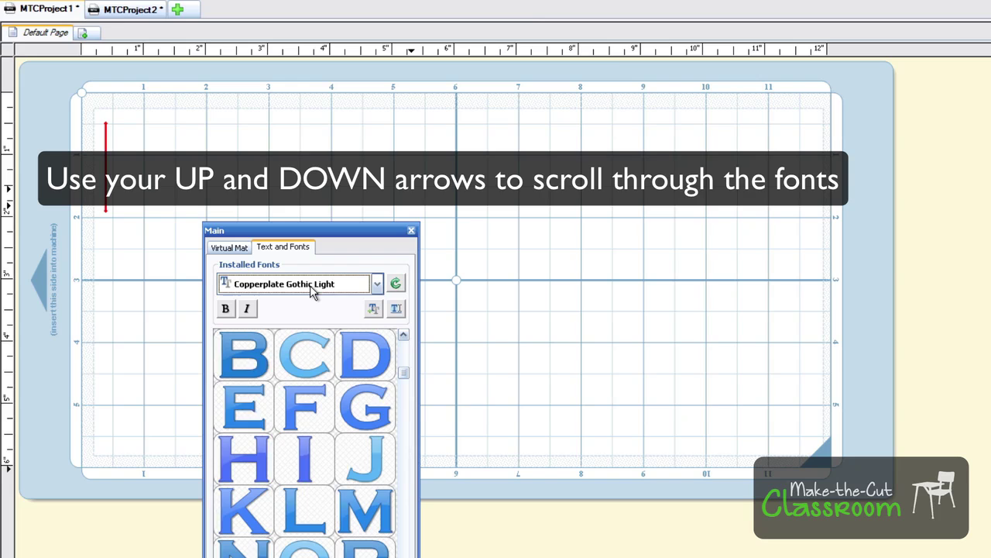
key("Down")
key("Down")
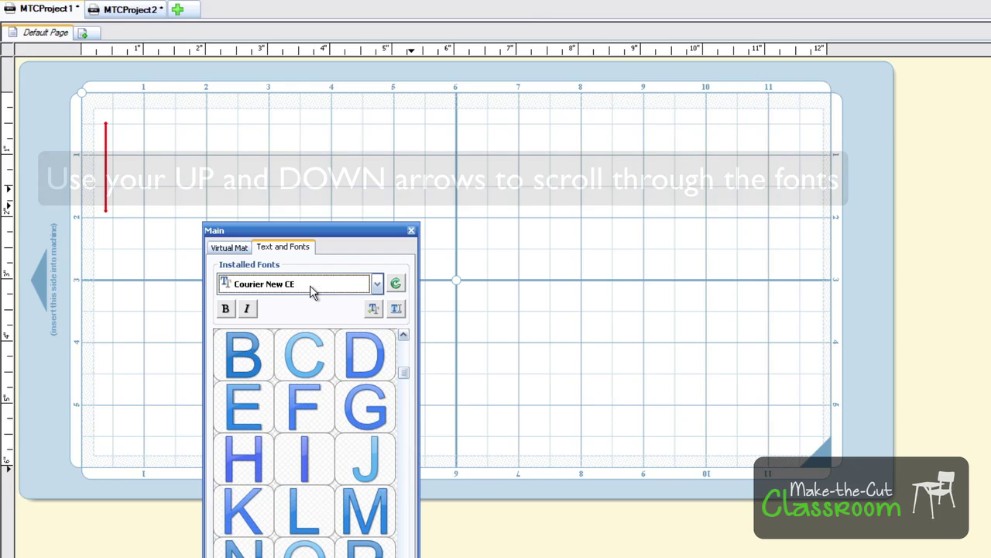
key("Down")
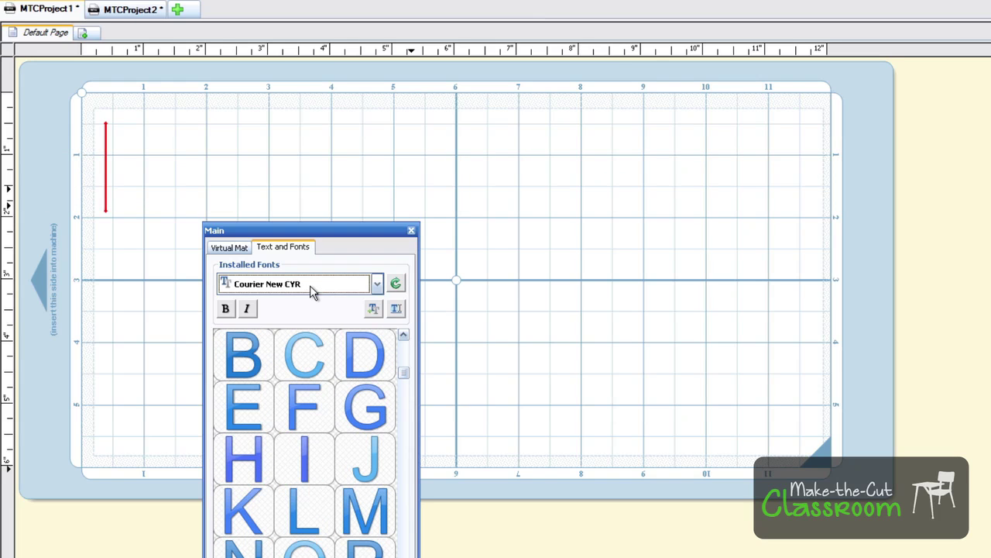
key("Up")
key("Up")
key("Up")
key("Up")
key("Up")
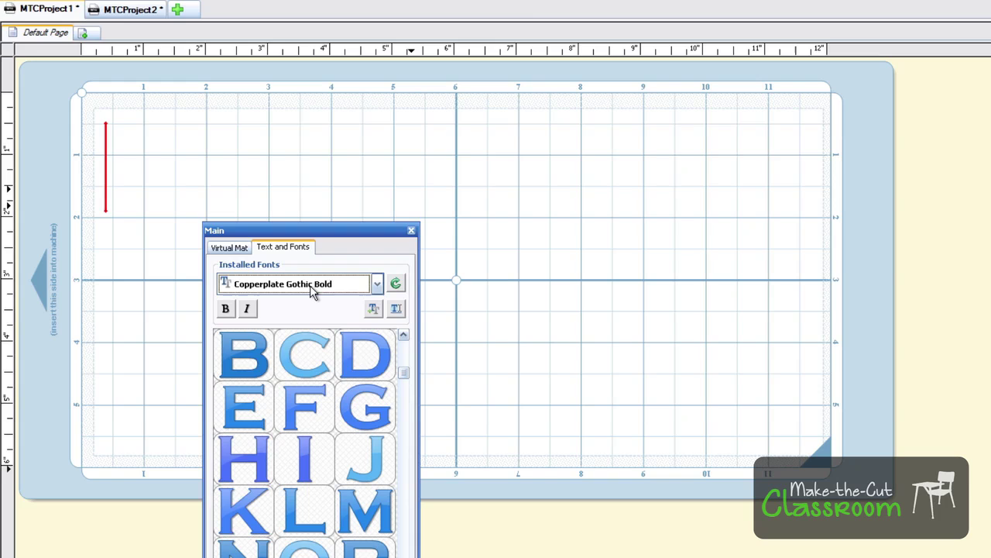
key("Up")
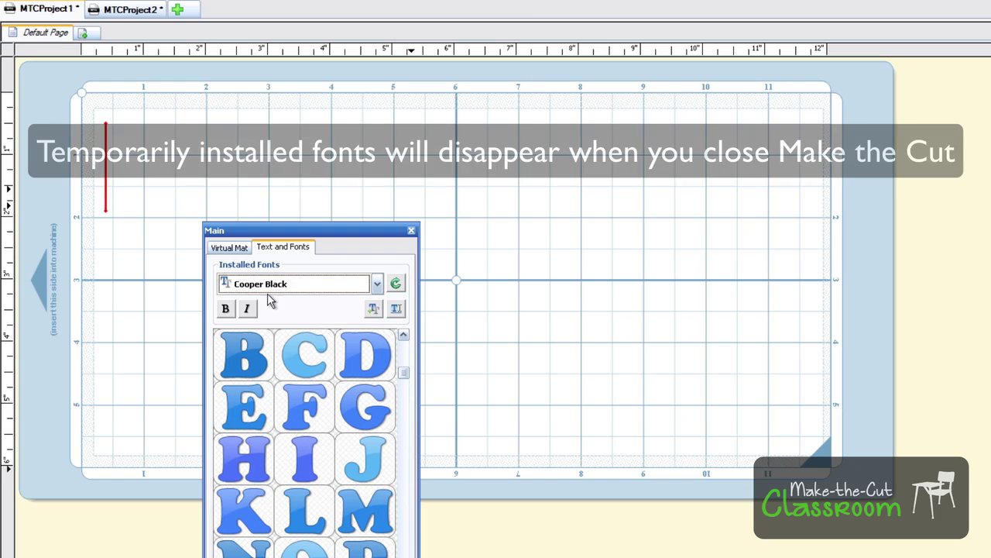
Load the Foo font from FOO.ttf and confirm it was added.
left_click(374, 310)
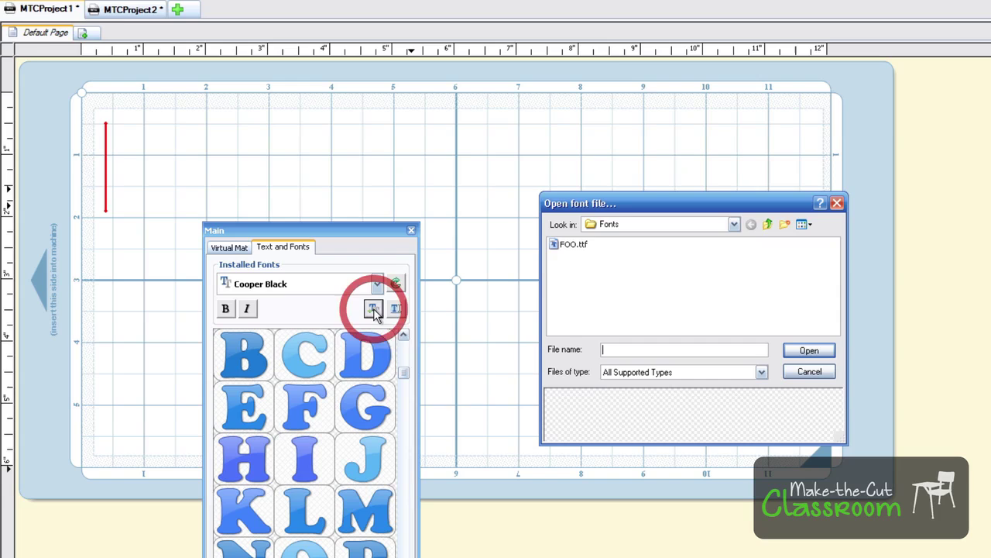
double_click(564, 247)
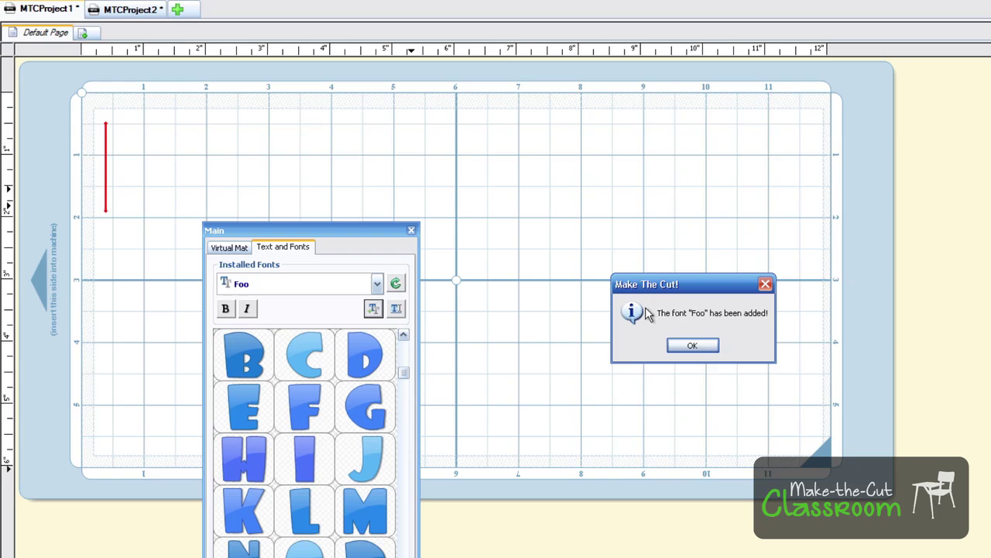
left_click(693, 347)
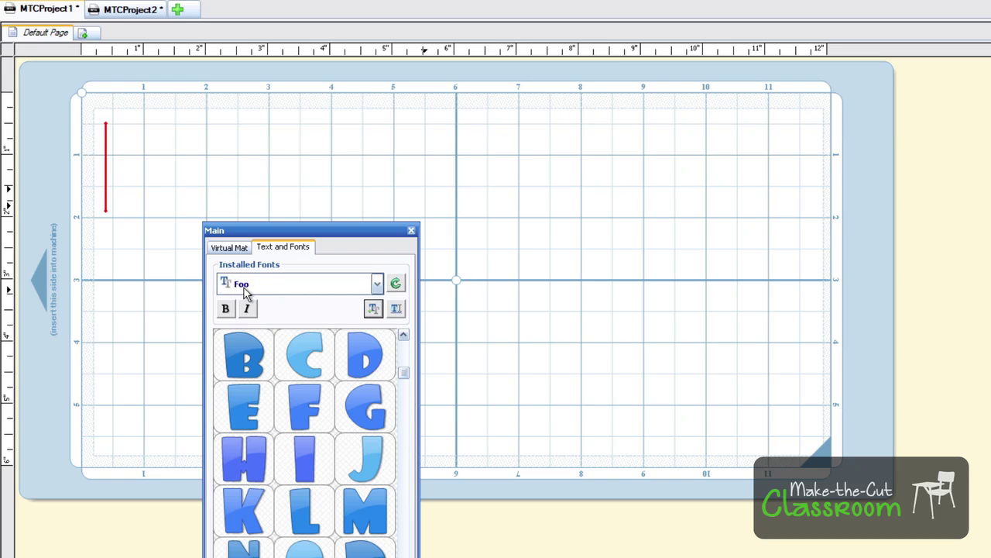
Move the Main panel right of the mat, add trial Foo letters E, F and I, then delete them.
left_click_drag(339, 232, 624, 254)
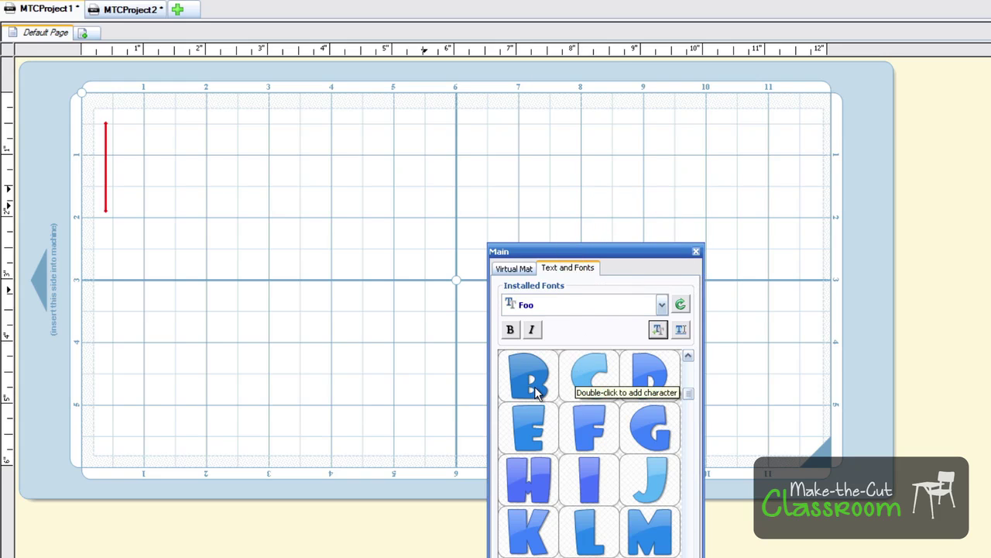
double_click(531, 440)
double_click(575, 435)
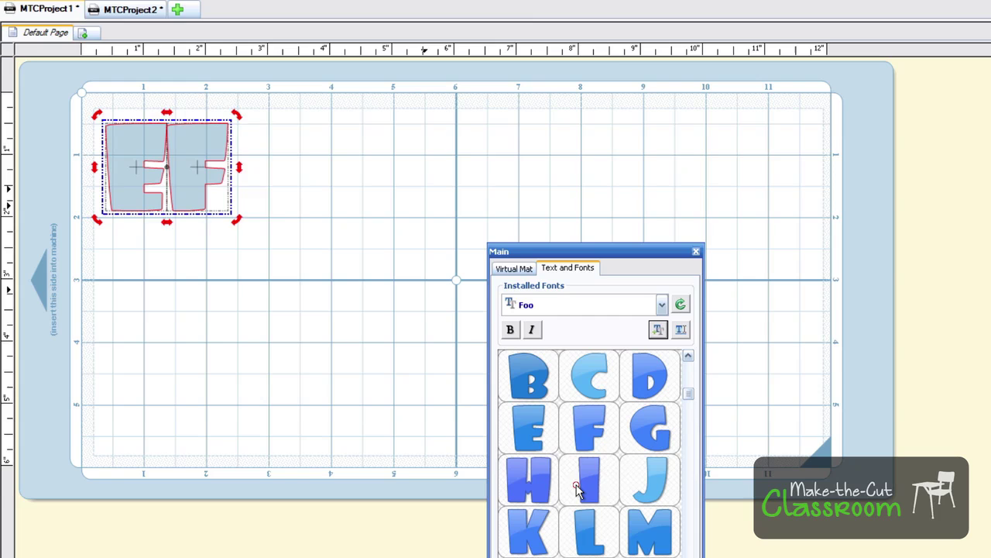
double_click(576, 485)
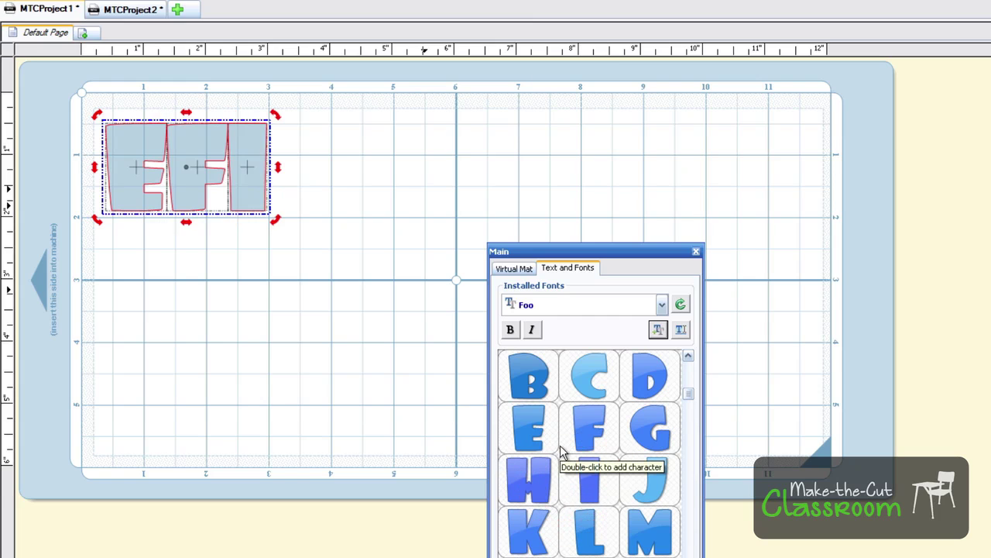
key("Delete")
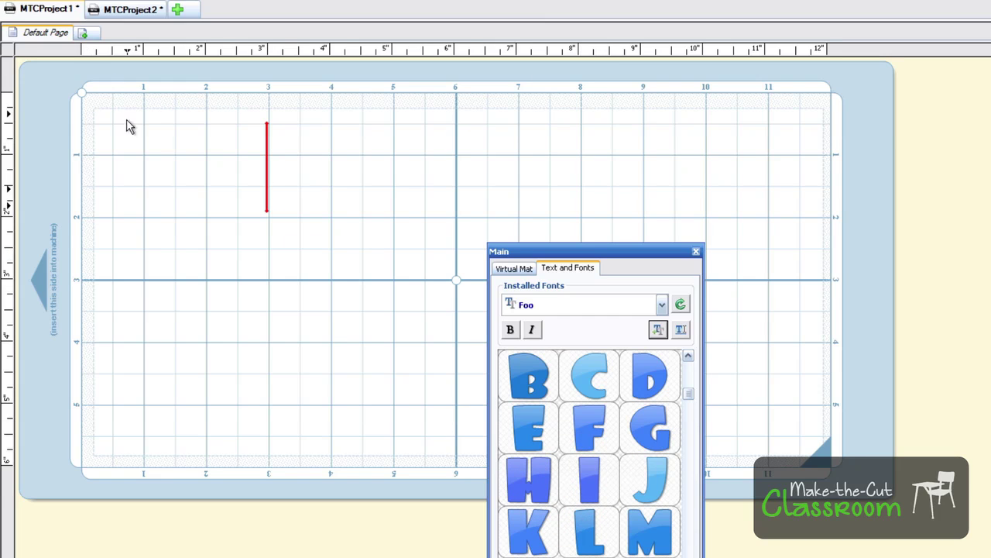
Reset the text start to the mat's top-left and begin adding a group of characters.
left_click(106, 130)
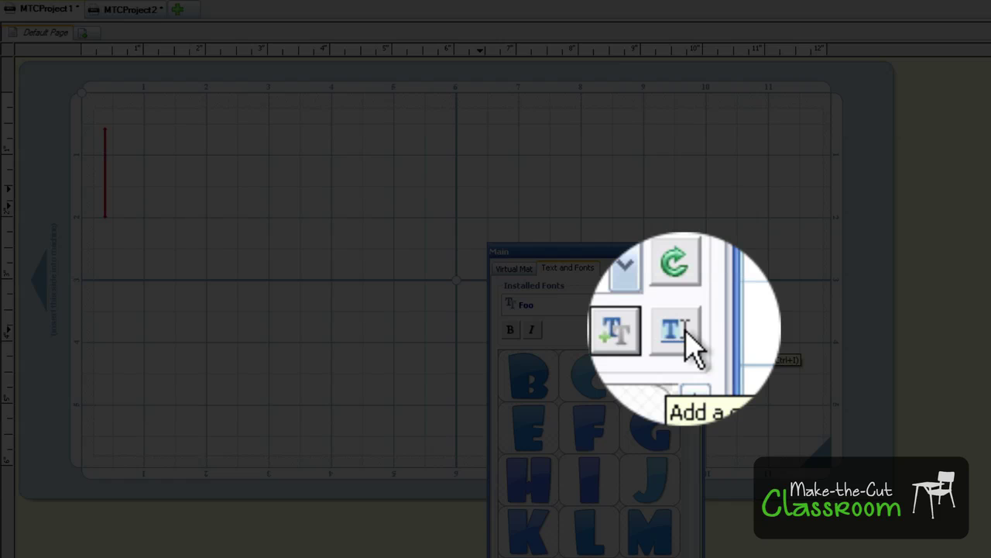
left_click(684, 329)
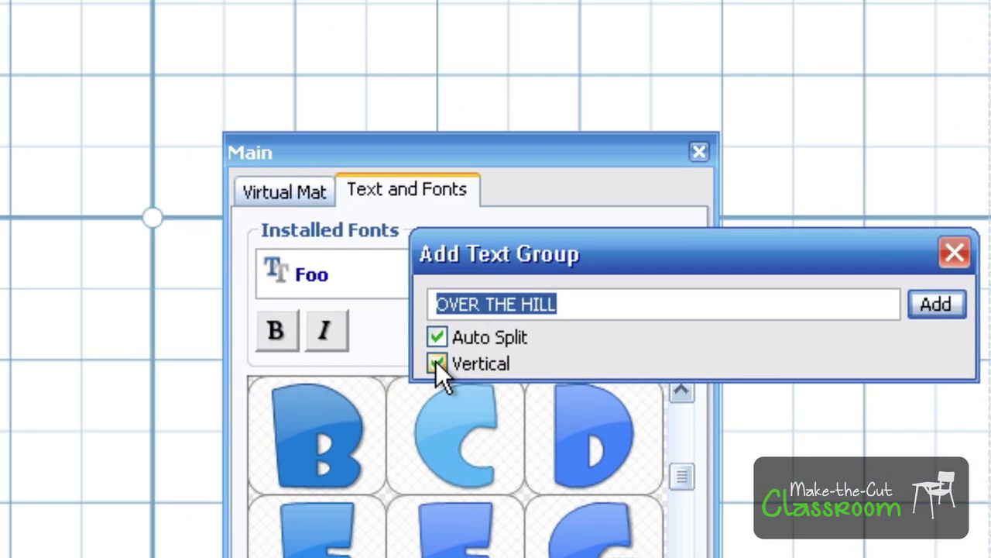
Turn off Vertical with Auto Split left on, and move the Add Text Group dialog aside.
left_click(580, 344)
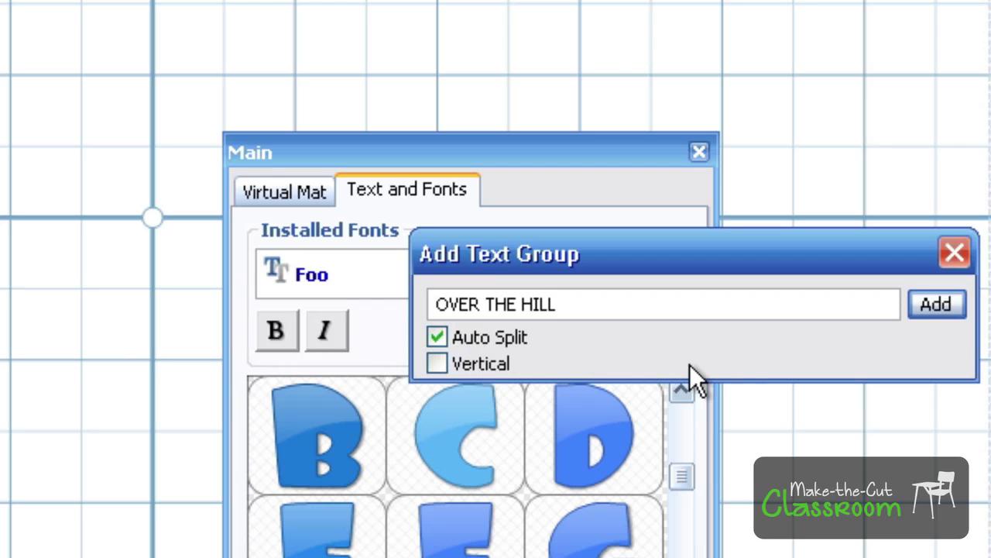
left_click_drag(732, 261, 0, 198)
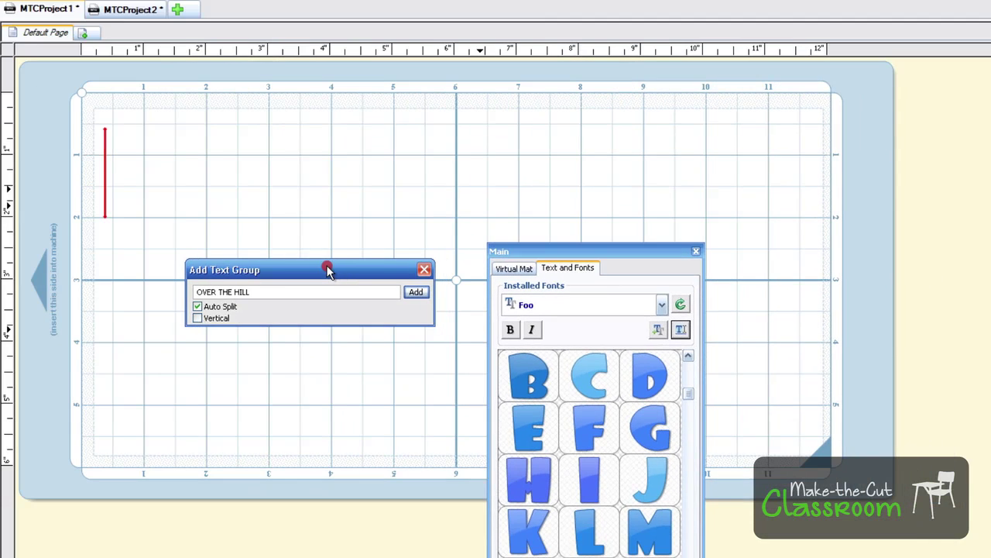
Add the auto-split OVER THE HILL in Foo, shift it left and shrink it to about 9 inches wide.
left_click(417, 293)
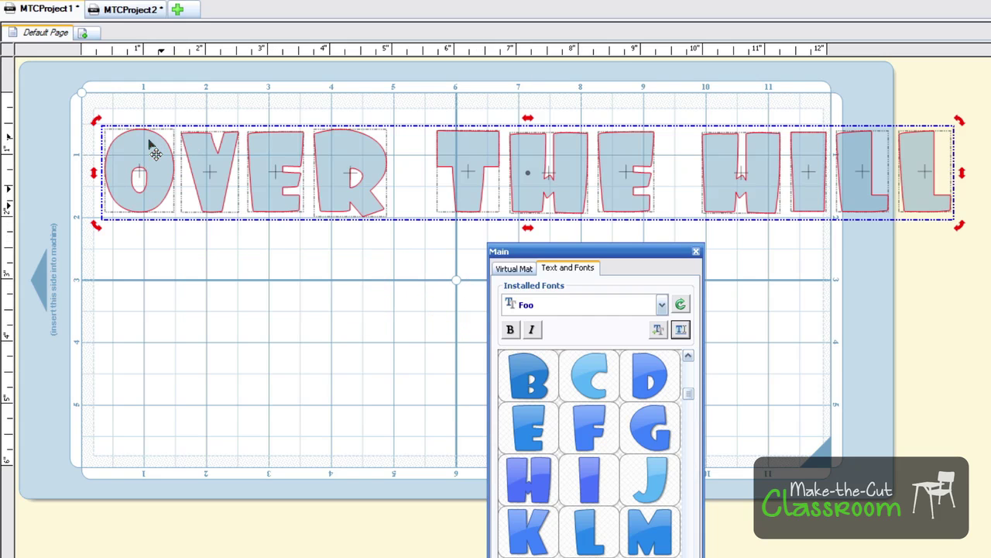
left_click_drag(155, 153, 129, 153)
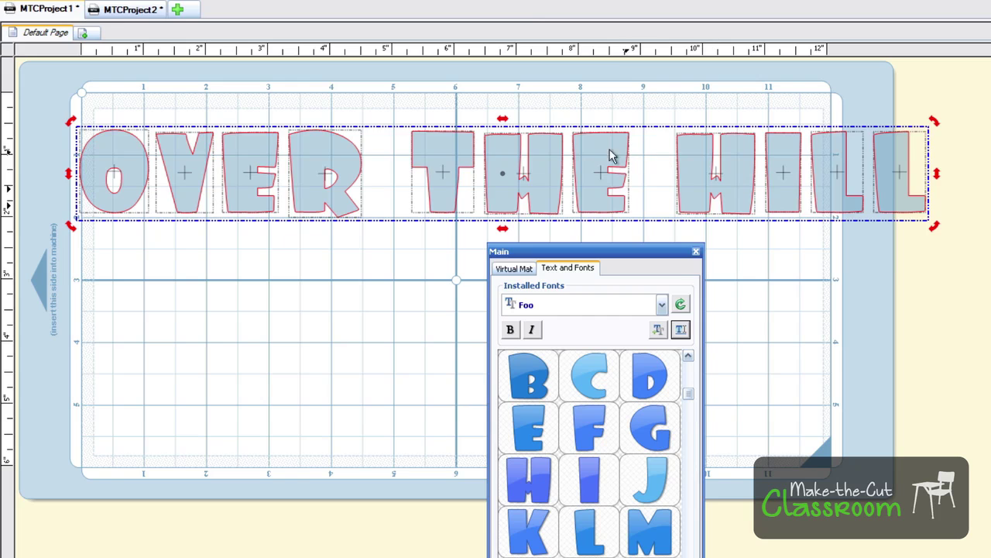
mouse_move(610, 156)
left_mouse_down()
mouse_move(571, 160)
mouse_move(597, 151)
left_mouse_up()
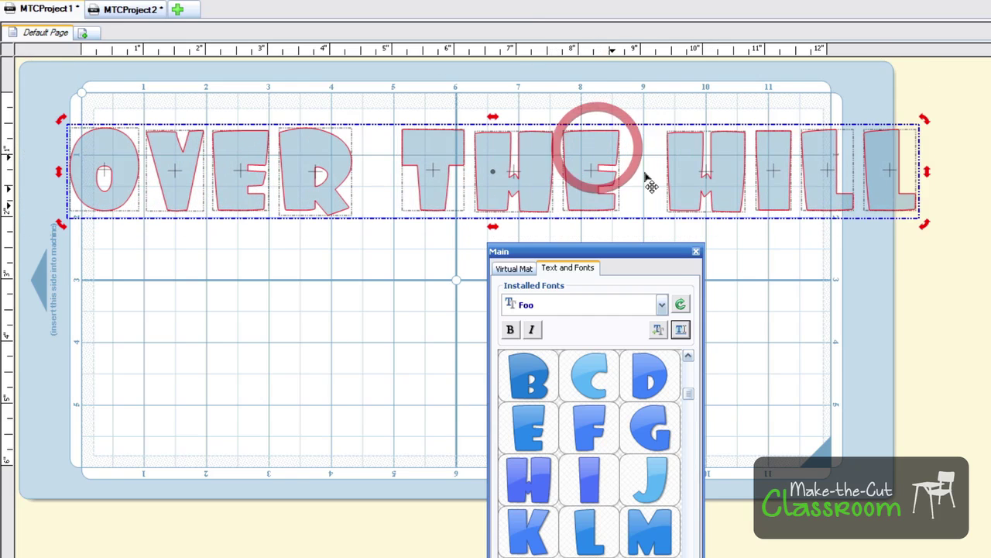
left_click(885, 159)
left_click_drag(921, 222, 641, 197)
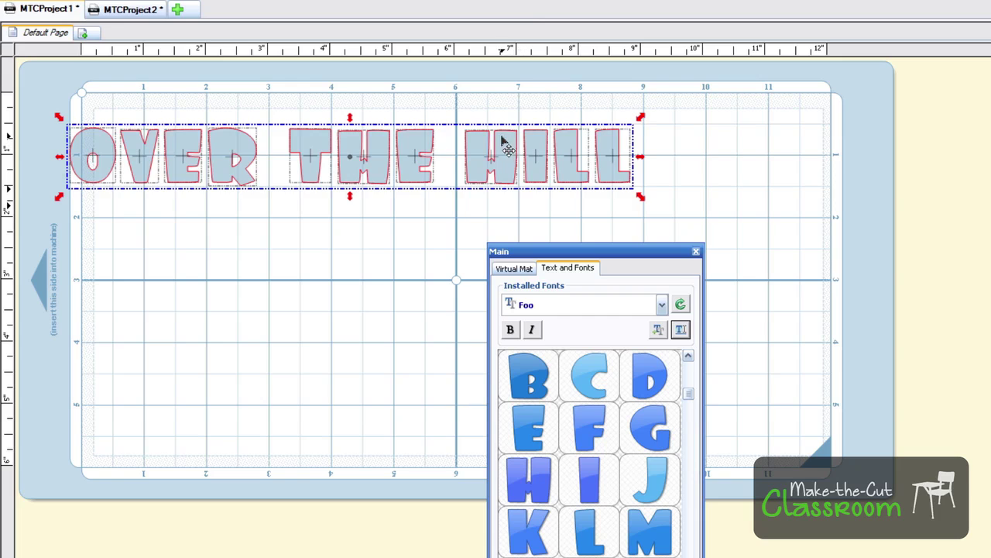
left_click_drag(502, 141, 551, 142)
left_click_drag(546, 147, 538, 147)
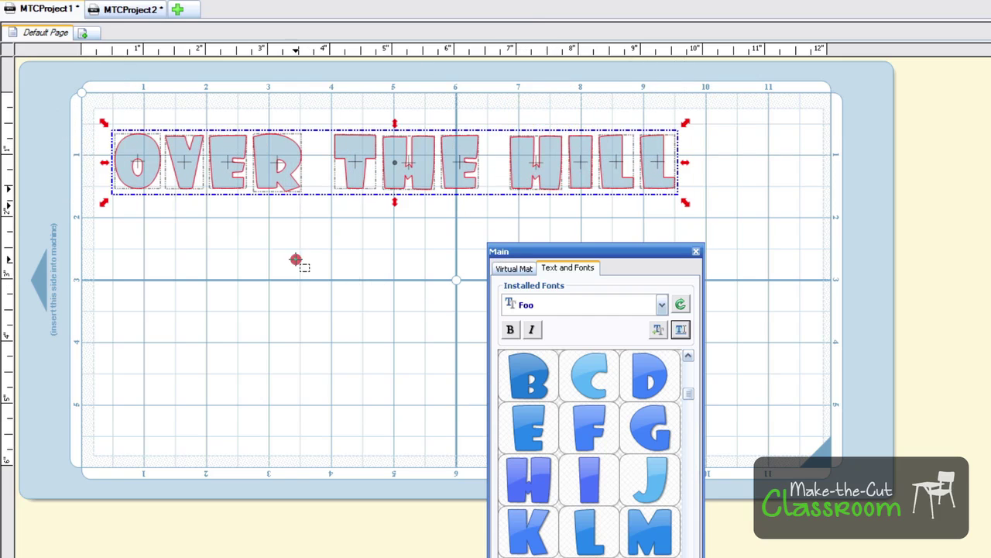
Add a second OVER THE HILL group with Auto Split turned off across the middle of the mat.
left_click(290, 263)
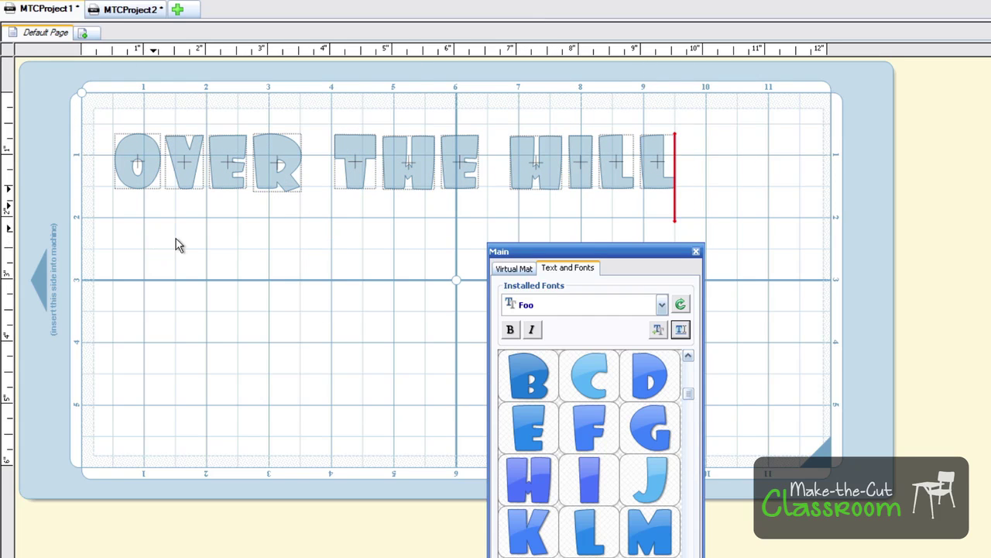
left_click(139, 236)
left_click(109, 239)
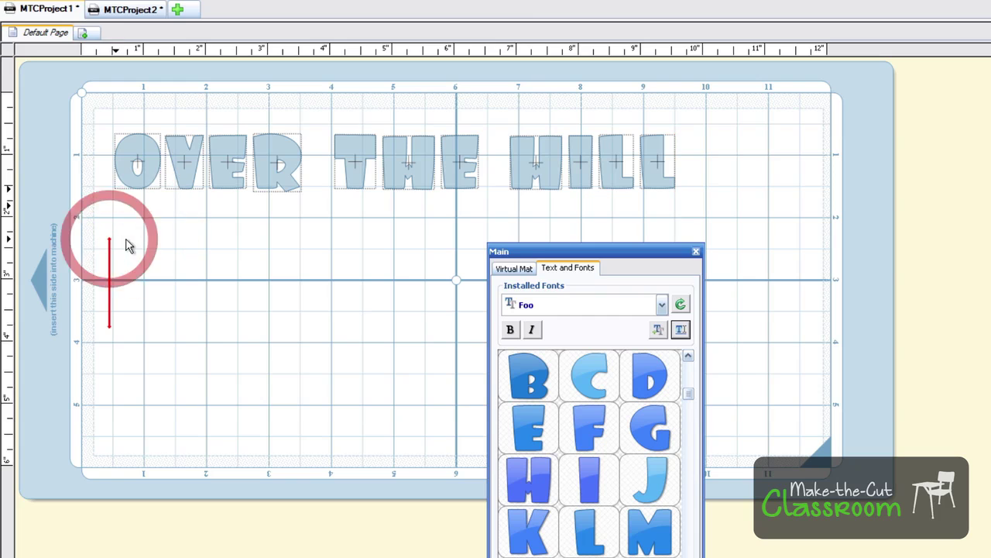
left_click(680, 329)
left_click(581, 334)
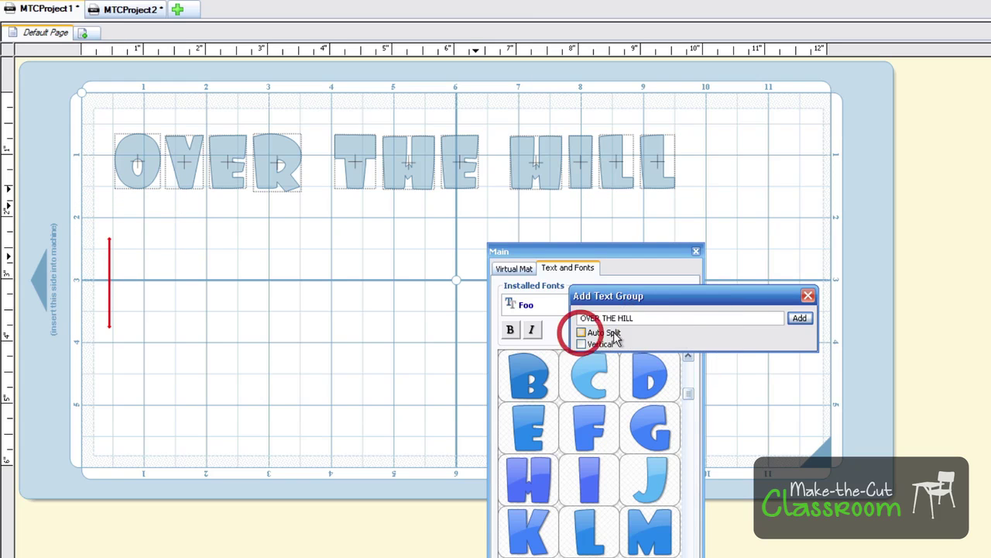
left_click(801, 318)
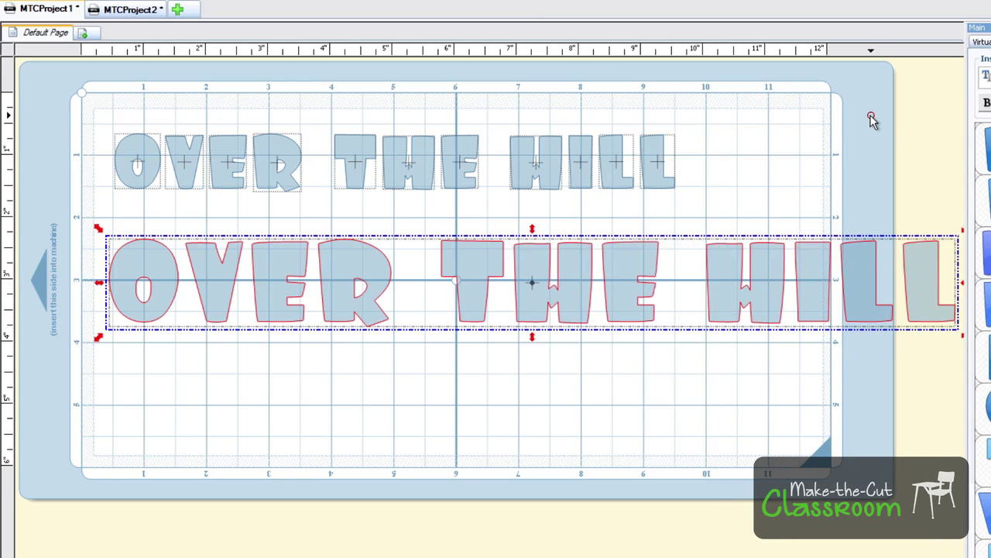
Lift the upper row's T and H above the E, then select the lower group to show its rotate handles.
left_click(799, 175)
left_click(357, 163)
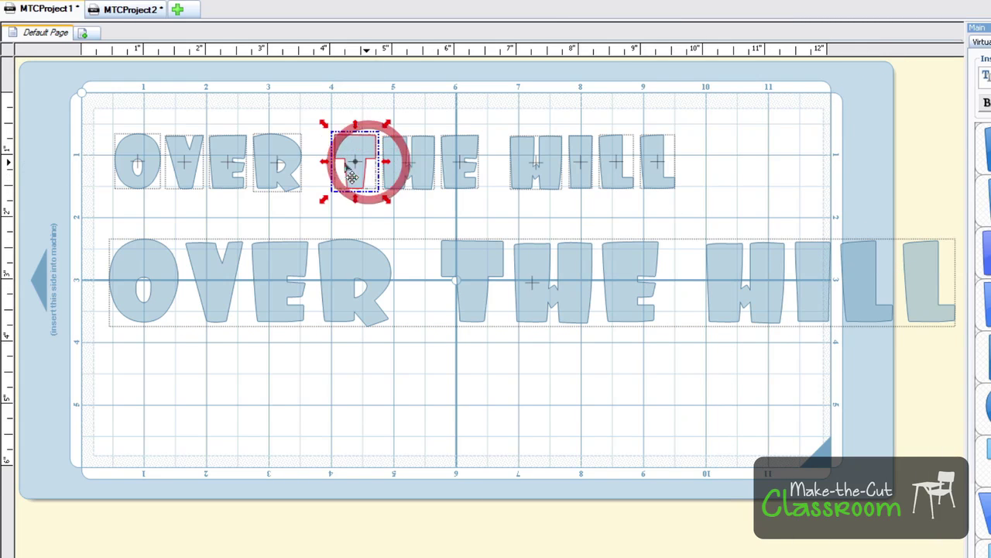
left_click(173, 159)
left_click(146, 158)
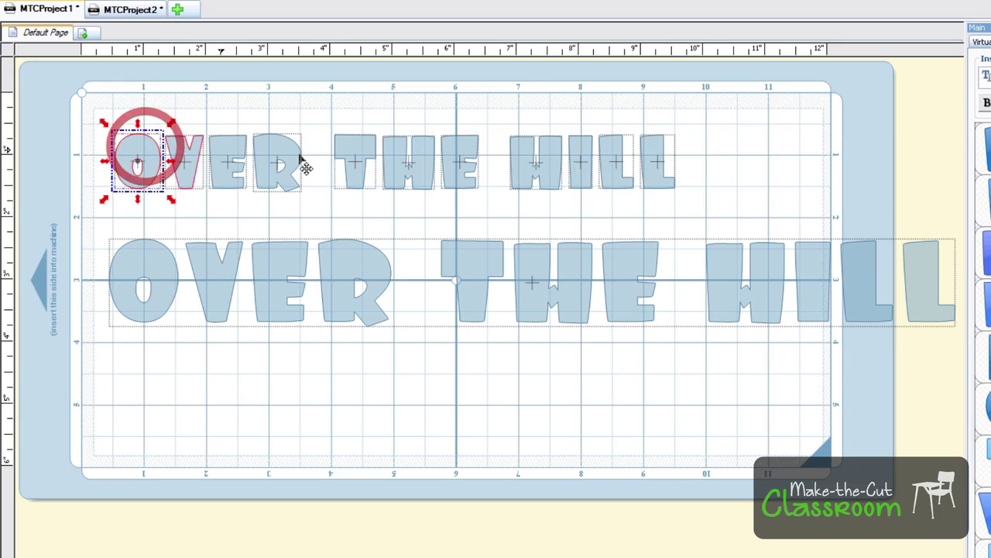
left_click(277, 159)
left_click(354, 155)
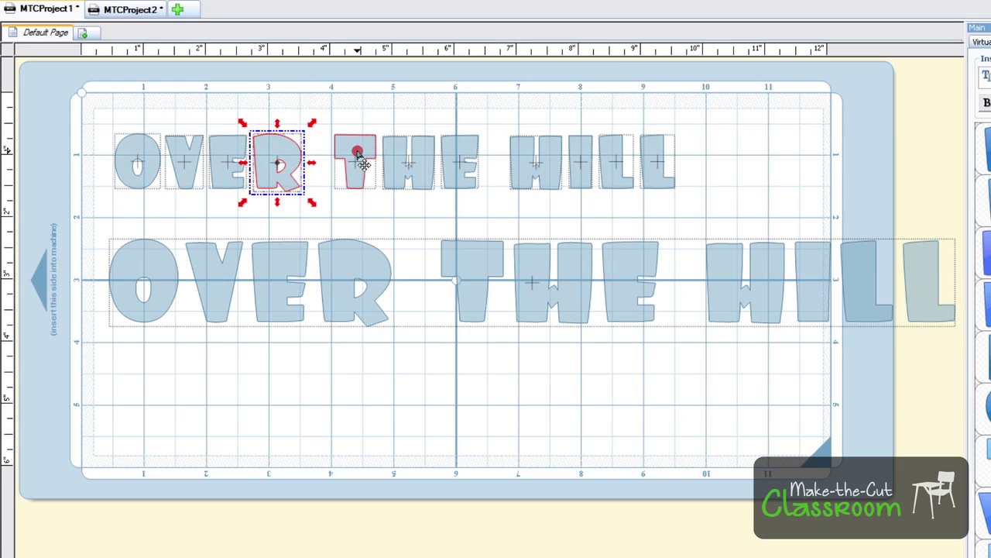
left_click_drag(349, 146, 382, 148)
left_click(216, 267)
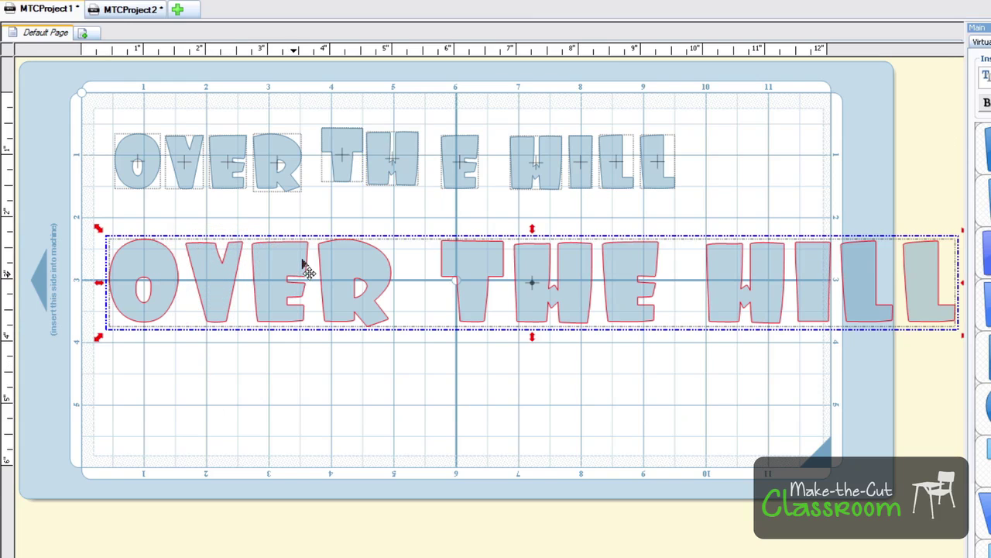
left_click(355, 263)
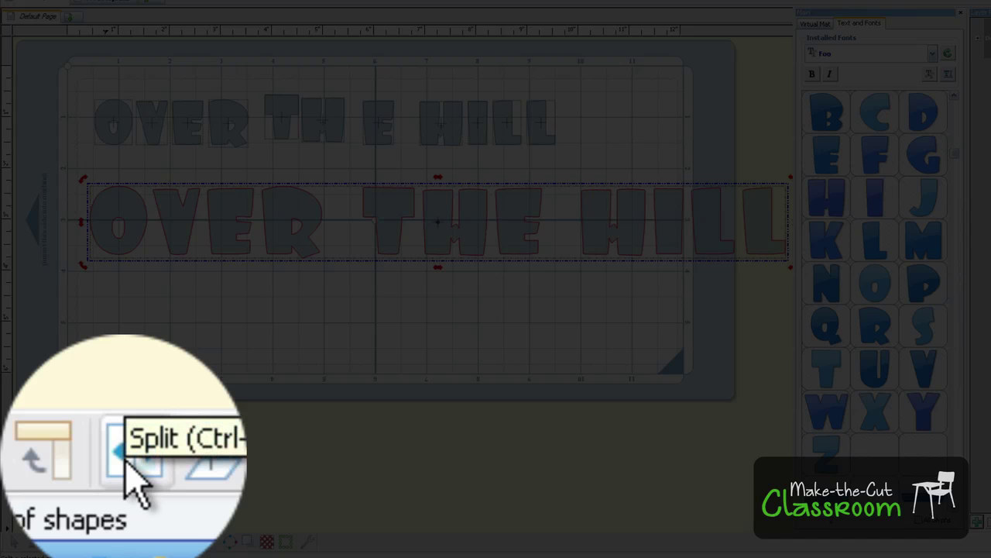
Split the lower OVER THE HILL into separate letters, then marquee-select every letter in both rows.
left_click(131, 542)
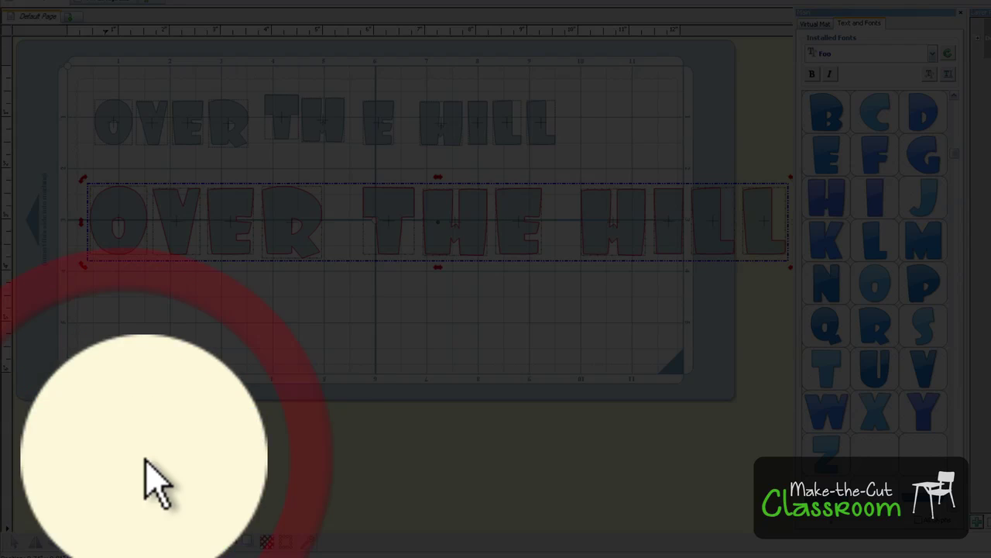
left_click(312, 302)
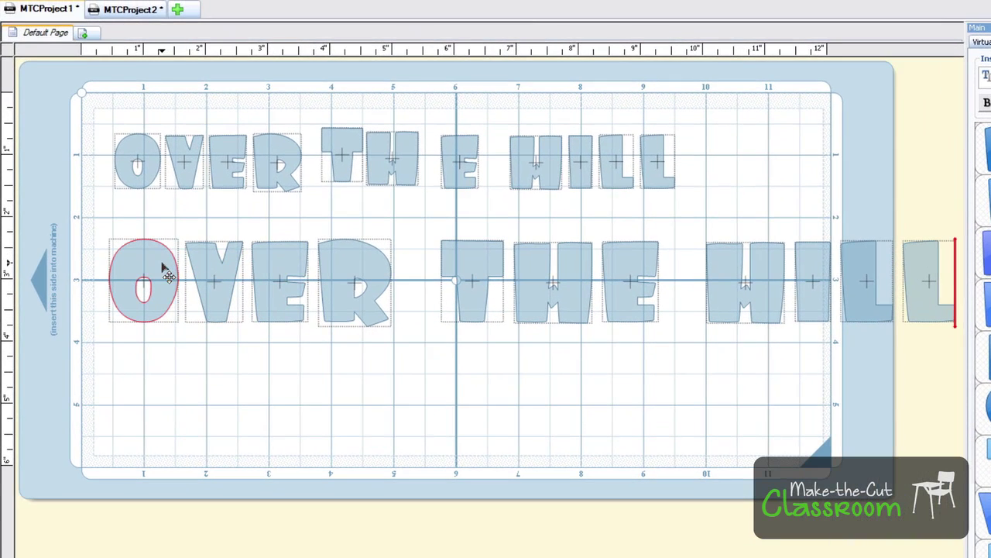
left_click_drag(133, 272, 159, 263)
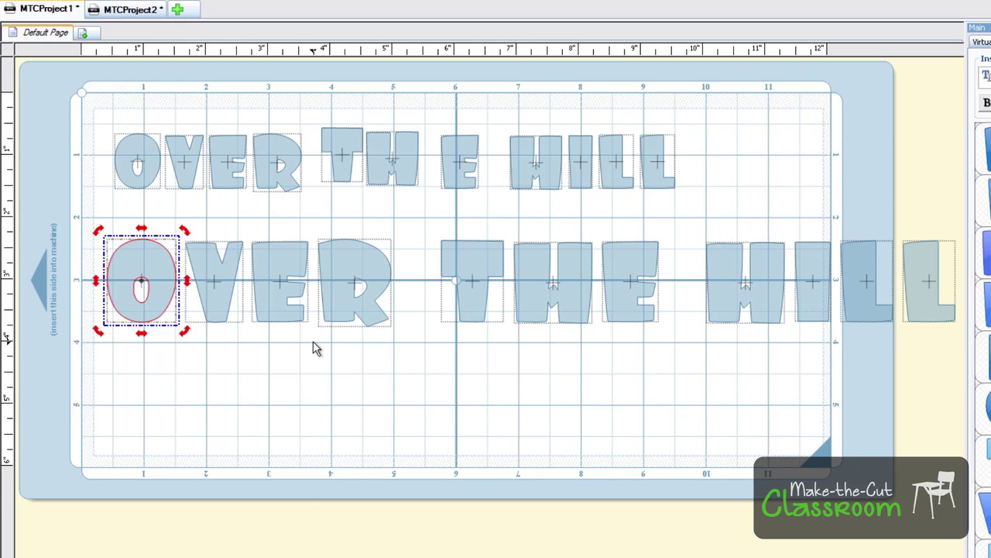
left_click(70, 198)
left_click_drag(75, 115, 731, 350)
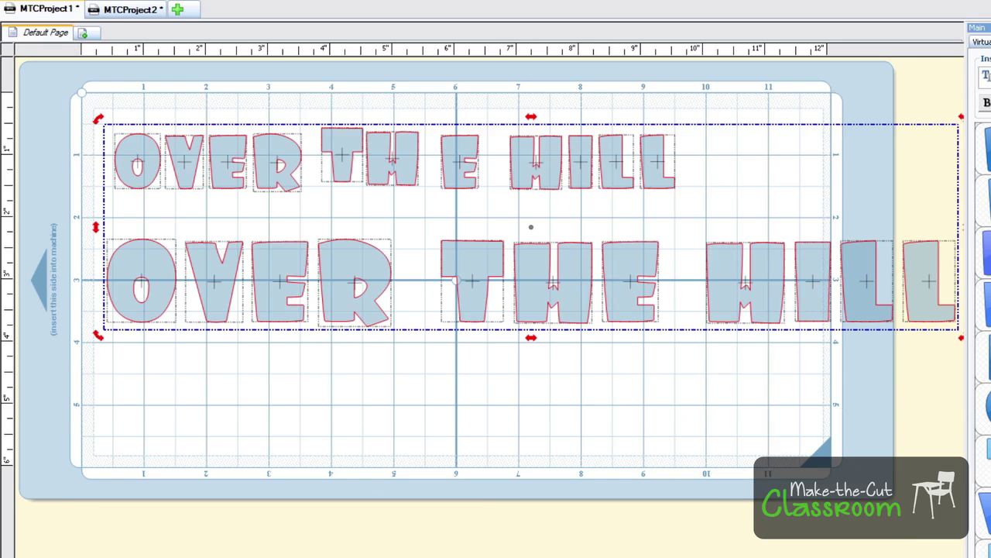
Clear the mat and start a new OVER THE HILL text group near the top-left with Vertical checked.
key("Delete")
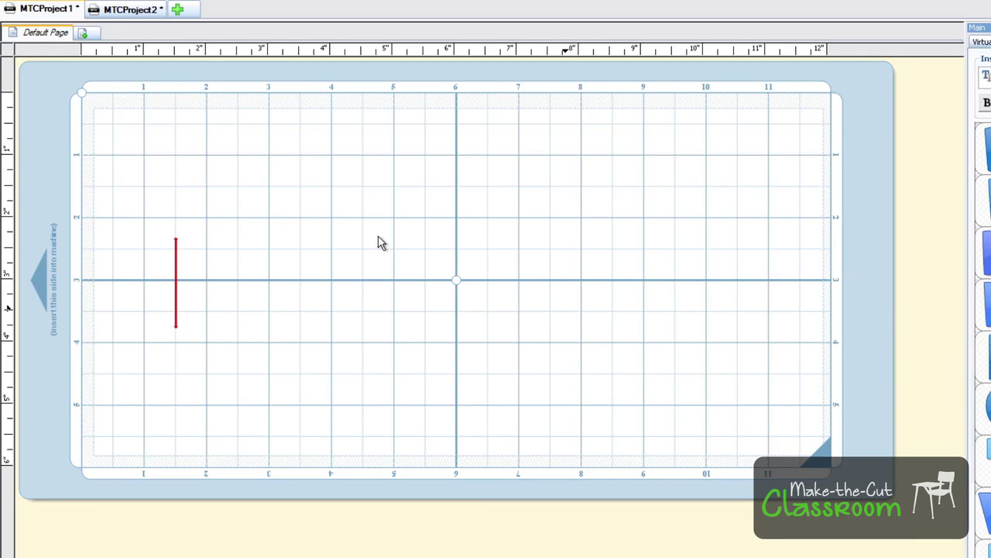
left_click(112, 127)
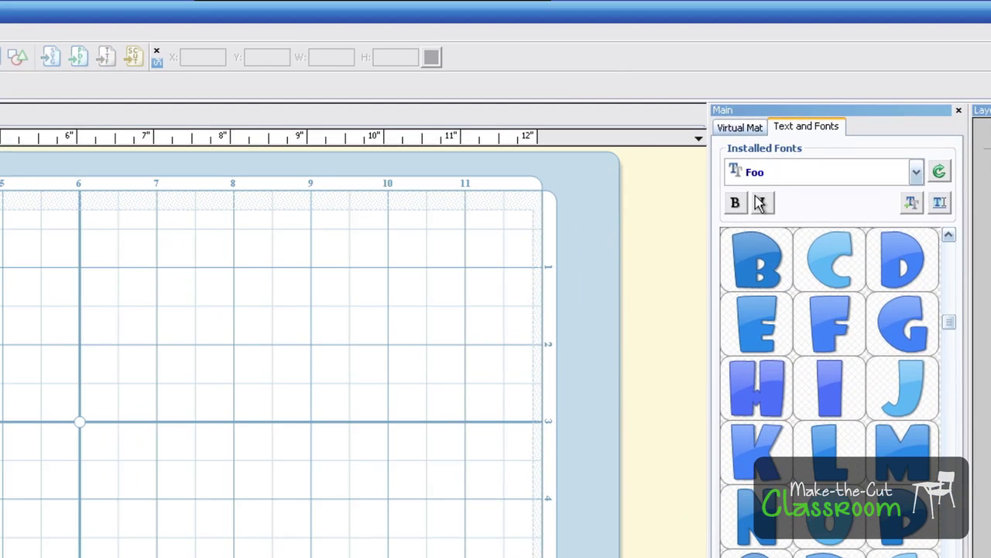
left_click(938, 204)
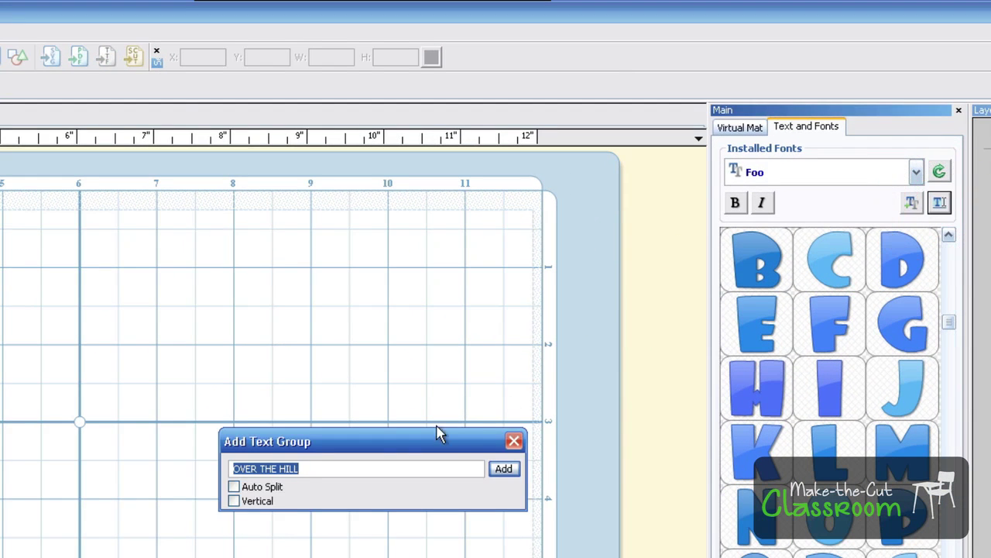
left_click_drag(371, 442, 0, 429)
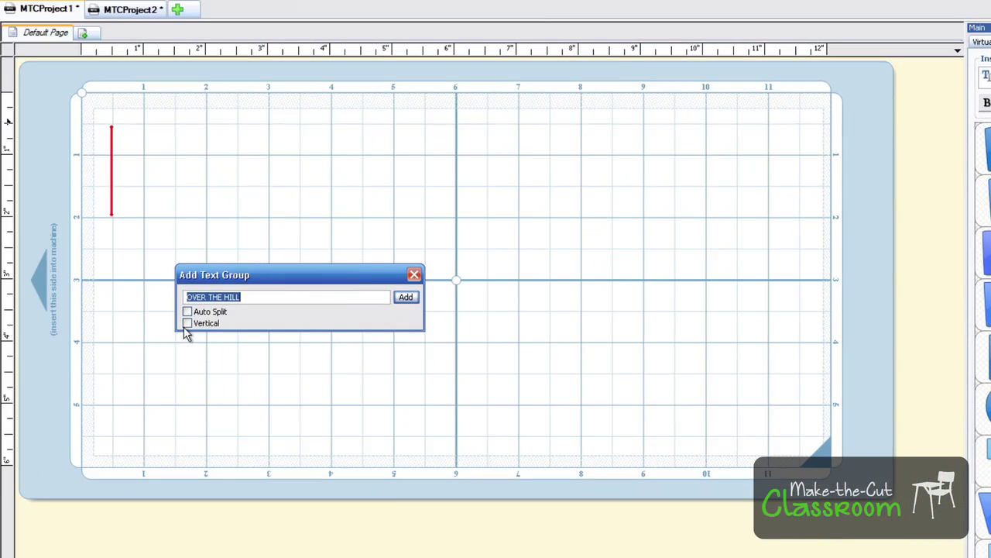
left_click(188, 324)
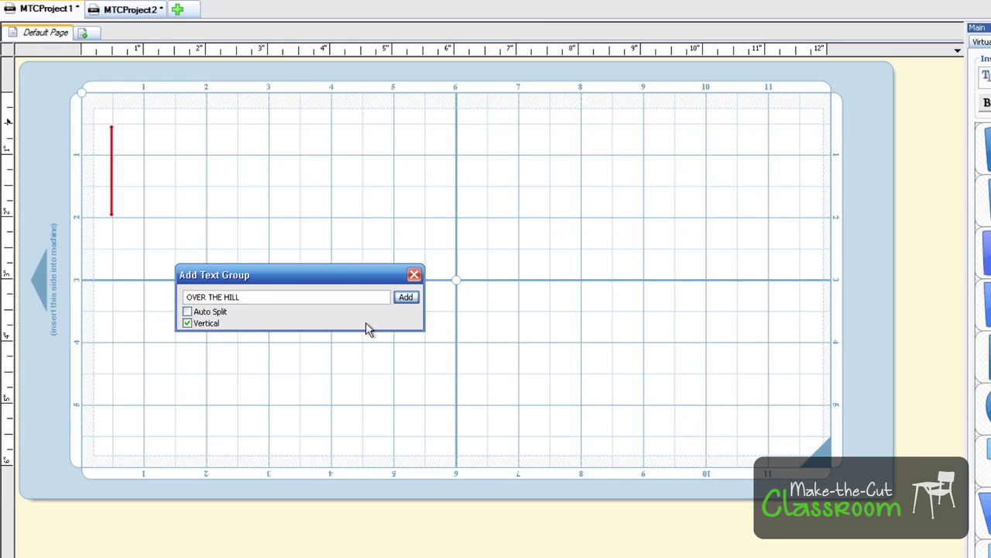
Add the vertical OVER THE HILL group, shift it toward the top-left, then delete it.
left_click(408, 297)
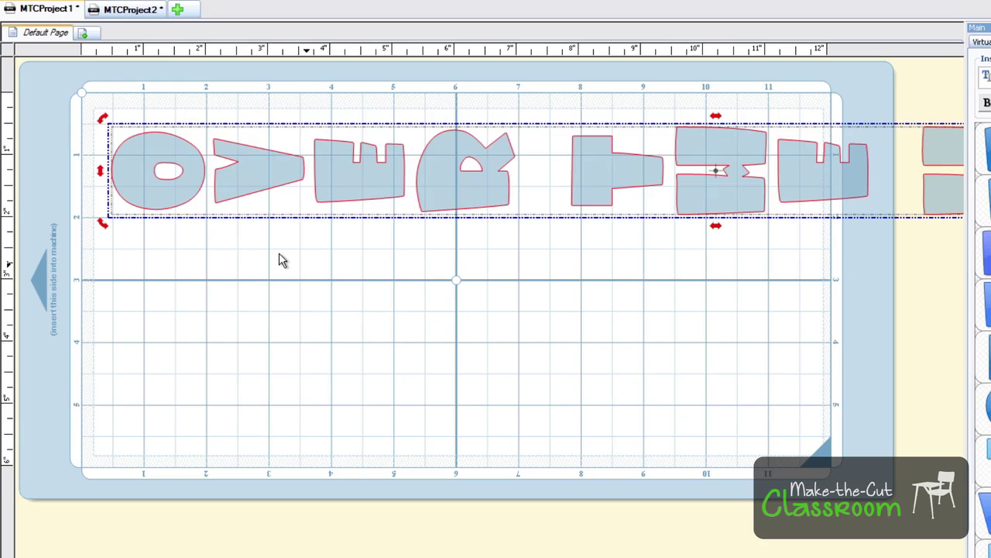
left_click_drag(180, 200, 151, 181)
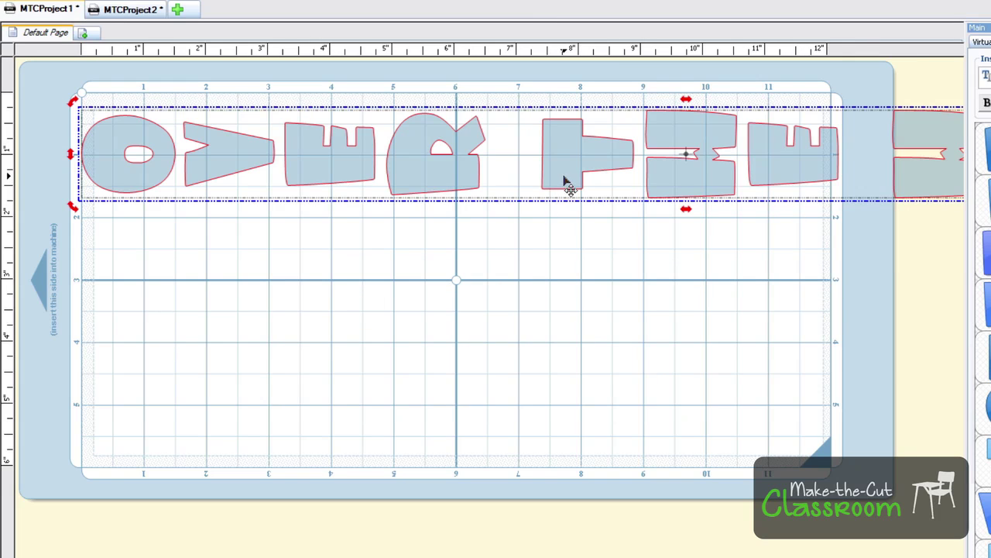
key("Delete")
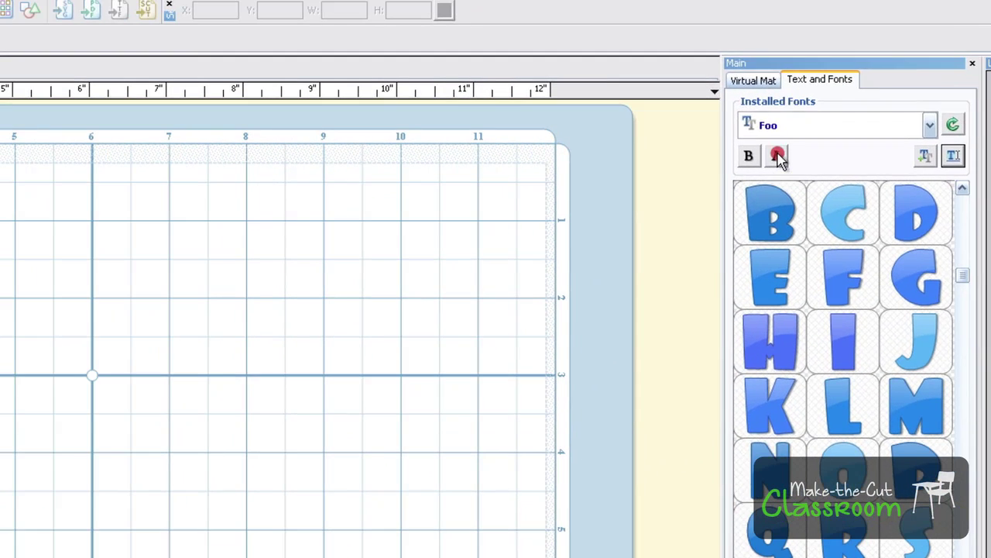
Try Italic on the Foo font, then leave it bold and upright with Italic off.
left_click(990, 100)
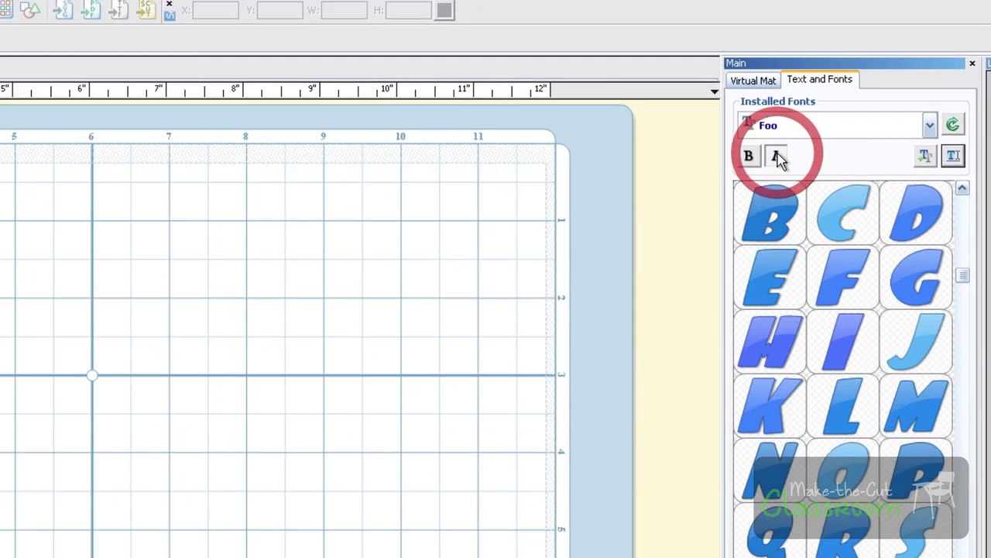
left_click(774, 156)
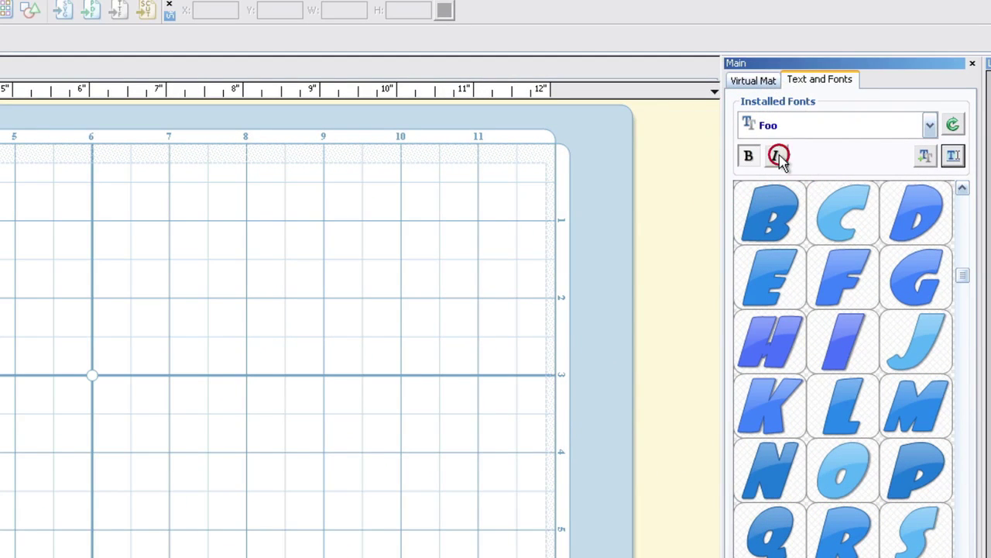
left_click(774, 157)
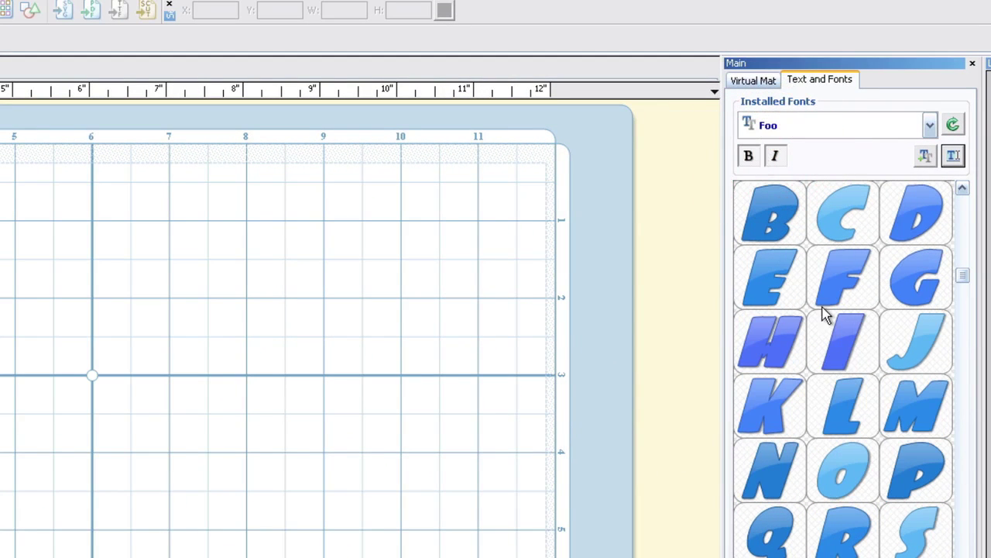
left_click(748, 156)
left_click(775, 157)
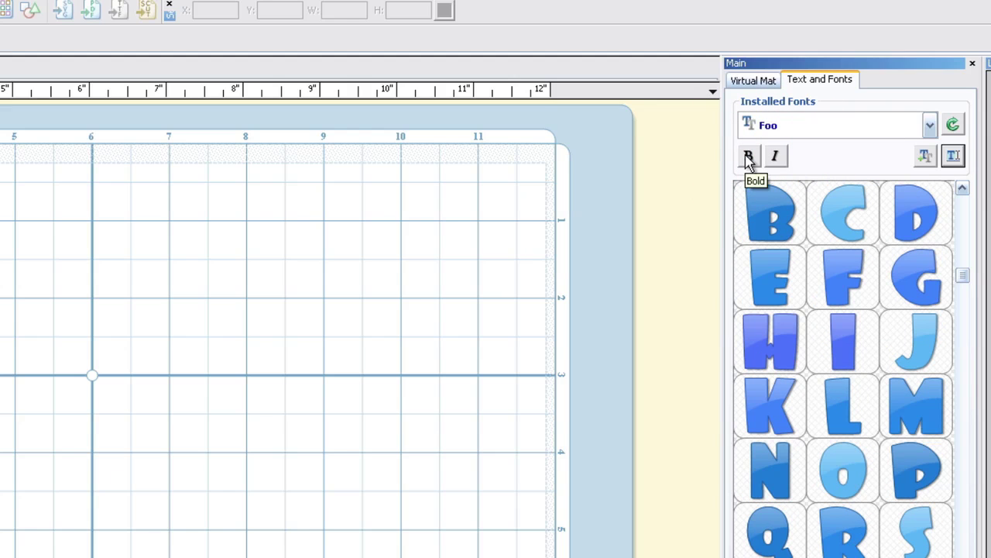